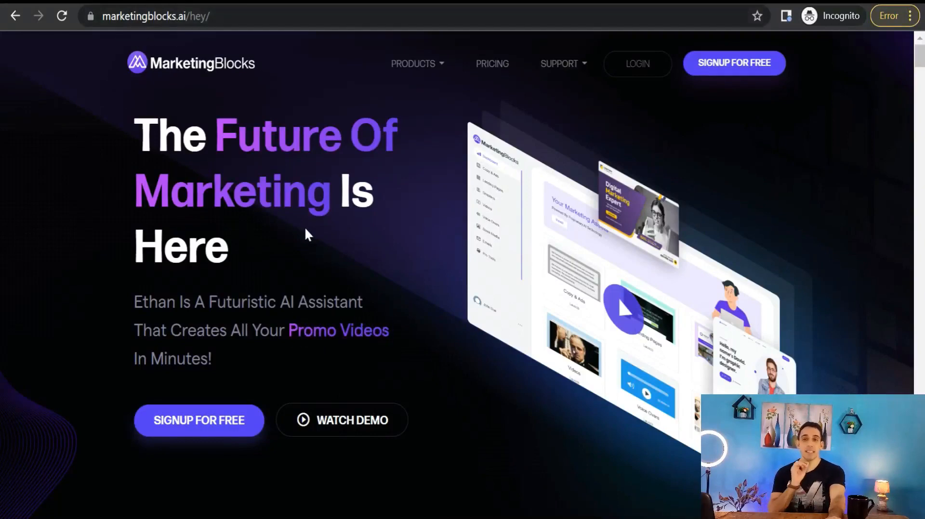
Look through the MarketingBlocks home page to see what marketing assets its AI offers.
{"action": "scroll", "coordinate": [304, 229], "scroll_direction": "down", "scroll_amount": 5}
{"action": "scroll", "coordinate": [313, 241], "scroll_direction": "down", "scroll_amount": 8}
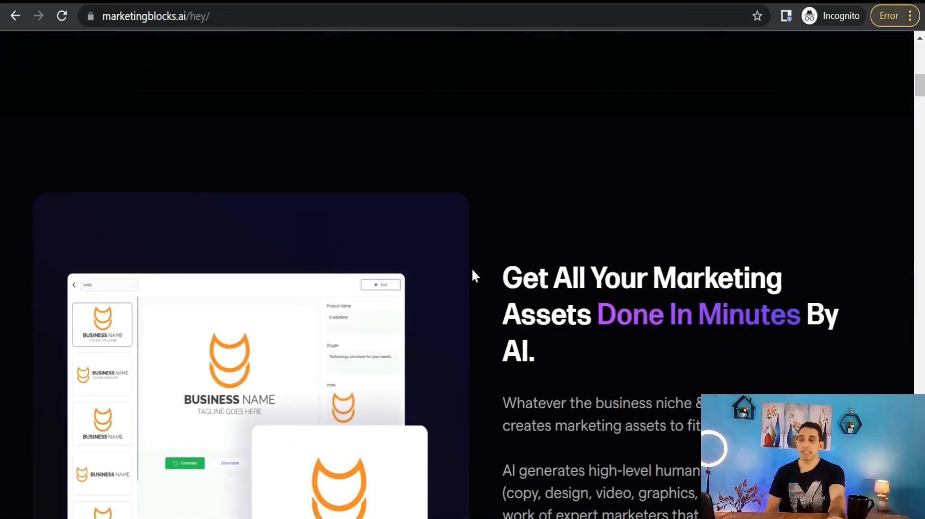
{"action": "scroll", "coordinate": [456, 275], "scroll_direction": "down", "scroll_amount": 3}
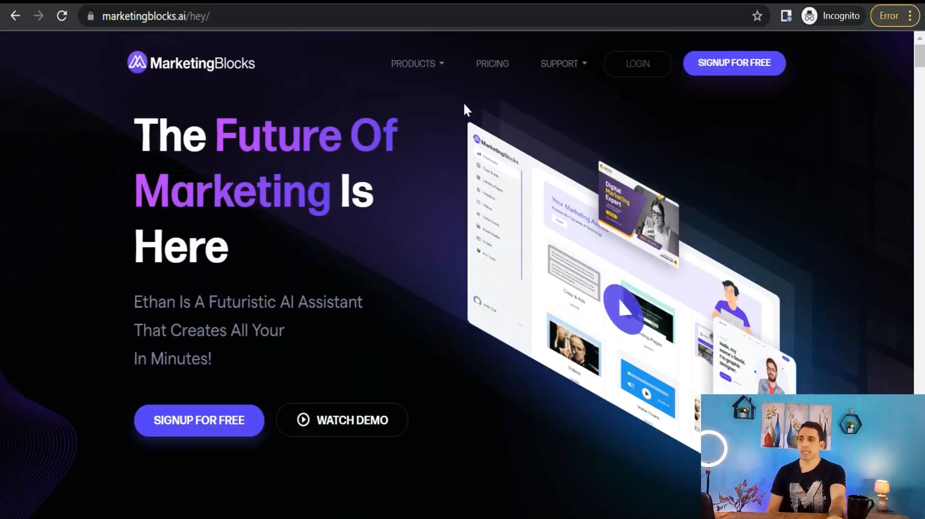
Open the pricing page in a separate tab and compare the Free, Pro and Unlimited plans.
{"action": "right_click", "coordinate": [492, 66]}
{"action": "left_click", "coordinate": [513, 79]}
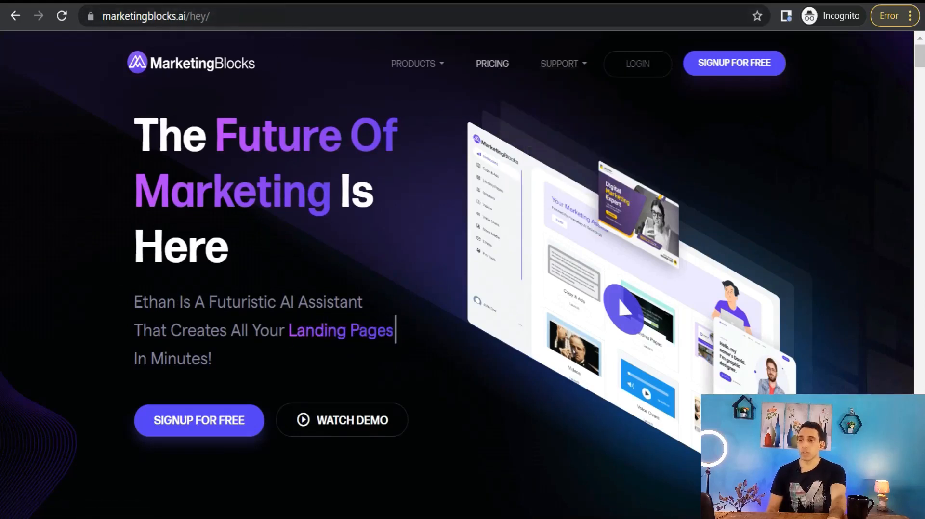
{"action": "left_click", "coordinate": [492, 64]}
{"action": "scroll", "coordinate": [347, 251], "scroll_direction": "down", "scroll_amount": 3}
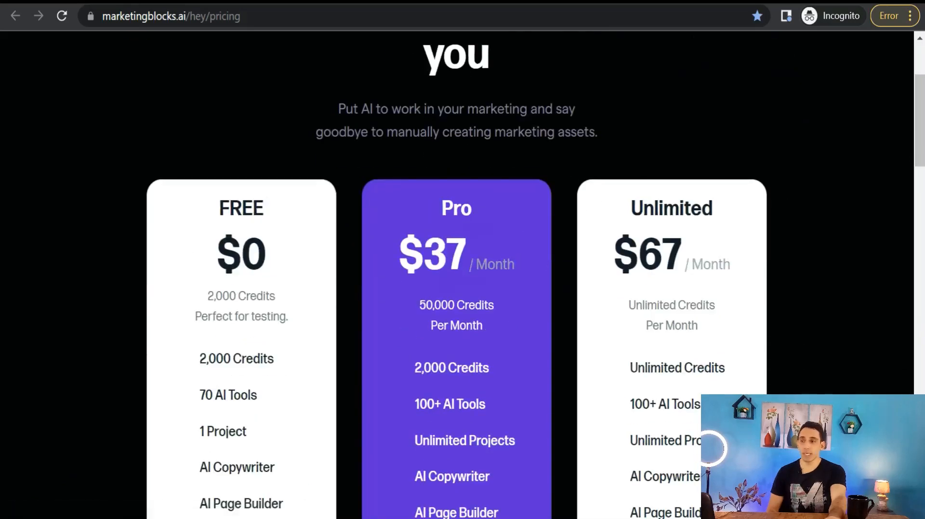
{"action": "scroll", "coordinate": [178, 212], "scroll_direction": "down", "scroll_amount": 2}
{"action": "scroll", "coordinate": [221, 263], "scroll_direction": "up", "scroll_amount": 4}
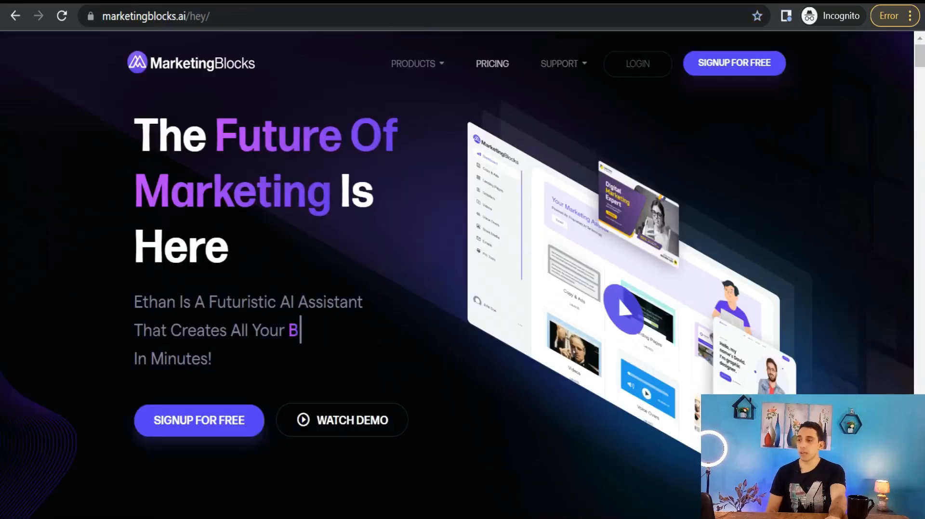
Open the free account signup form and copy the temporary private email address from the Email On Deck page.
{"action": "scroll", "coordinate": [68, 361], "scroll_direction": "down", "scroll_amount": 2}
{"action": "left_click", "coordinate": [193, 351]}
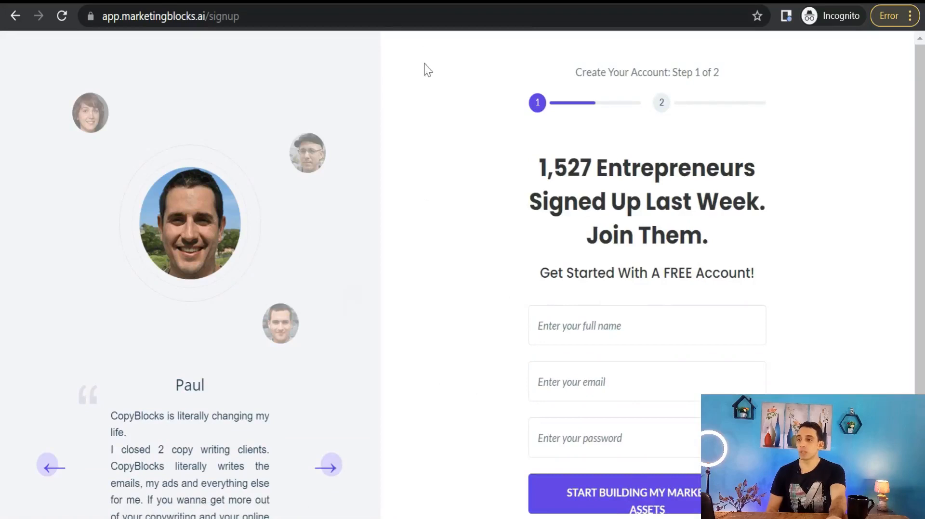
{"action": "left_click", "coordinate": [434, 1]}
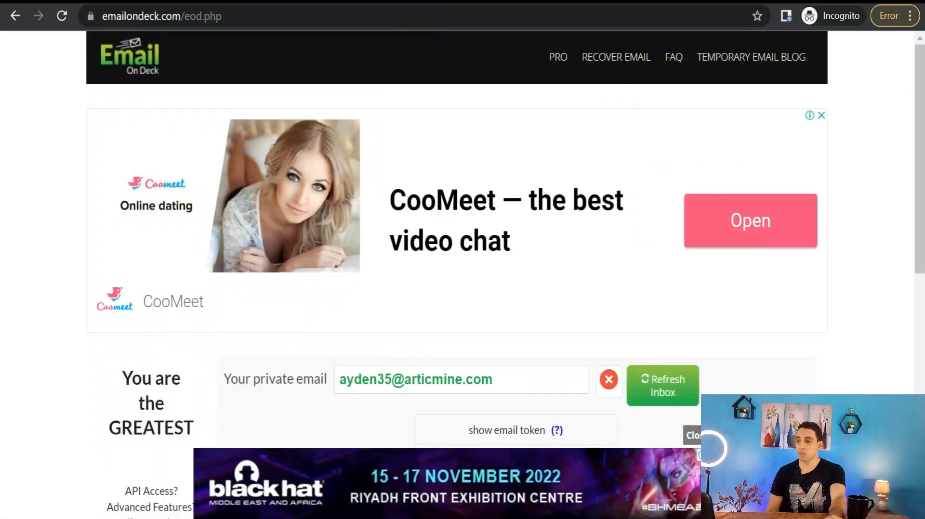
{"action": "left_click", "coordinate": [403, 372]}
{"action": "right_click", "coordinate": [394, 379]}
{"action": "left_click", "coordinate": [421, 392]}
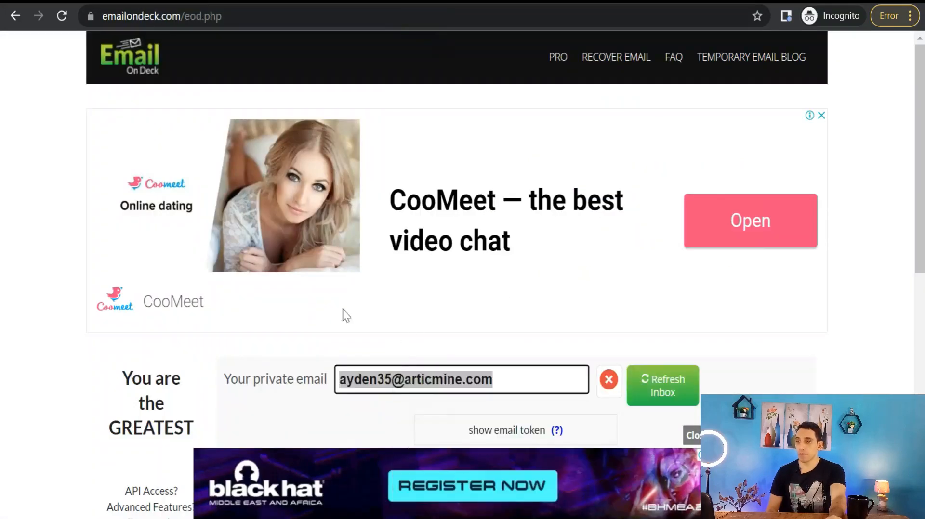
Return to the MarketingBlocks signup form and enter the full name.
{"action": "key", "text": "ctrl+Tab"}
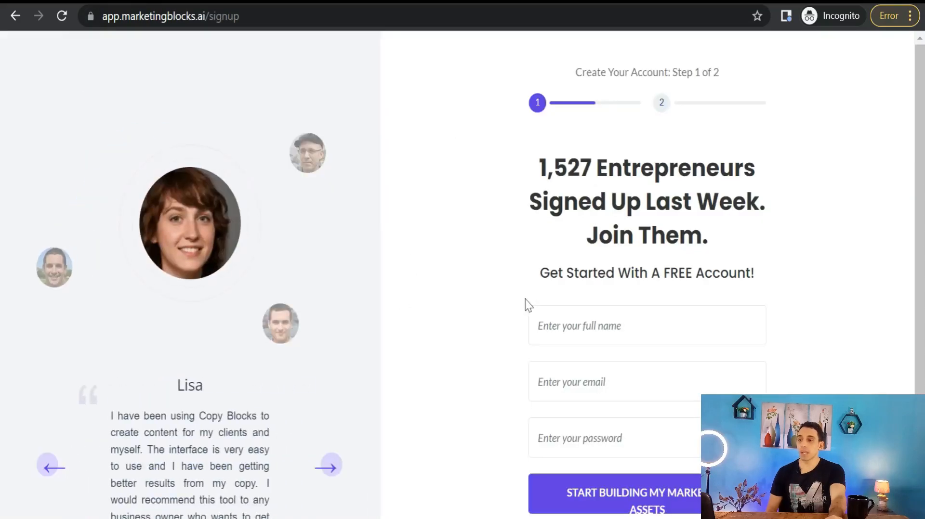
{"action": "left_click", "coordinate": [532, 312]}
{"action": "type", "text": "remm"}
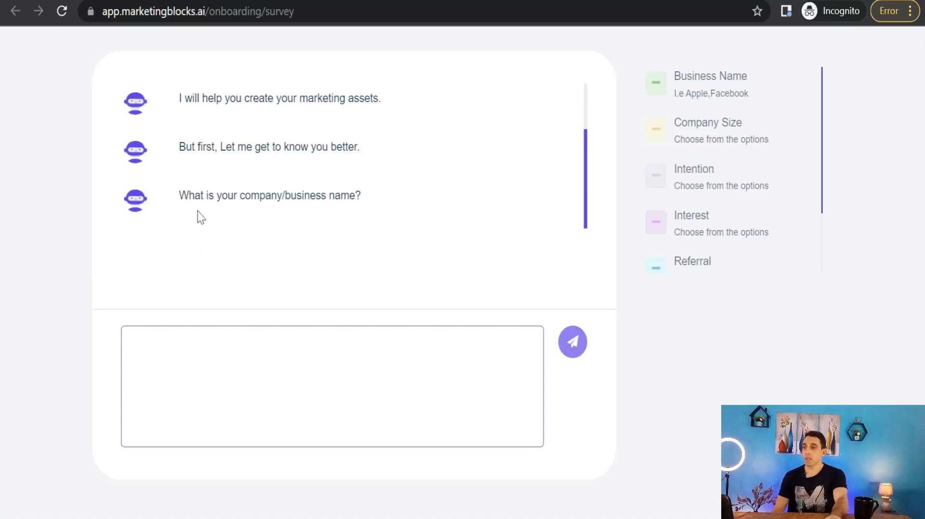
Answer the onboarding survey with fogg as the business name and 1-5 as the company size.
{"action": "left_click", "coordinate": [137, 352]}
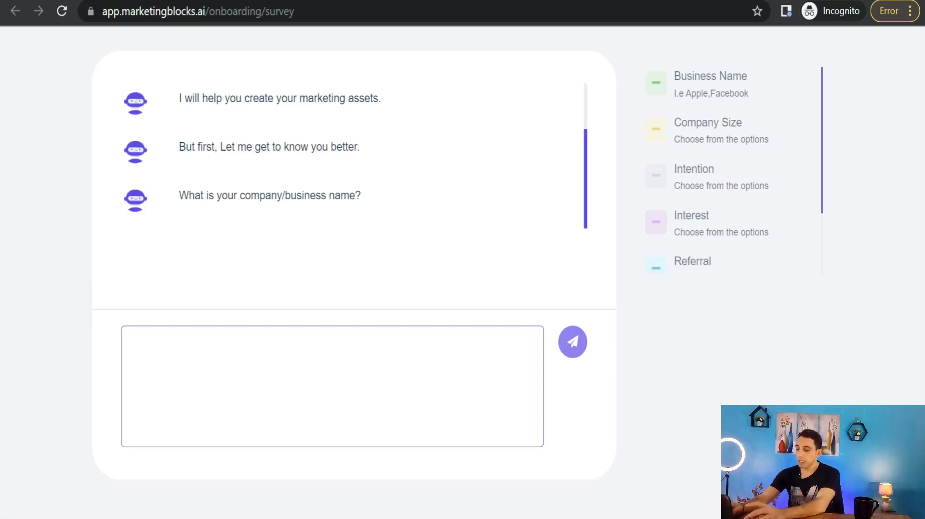
{"action": "type", "text": "fogg"}
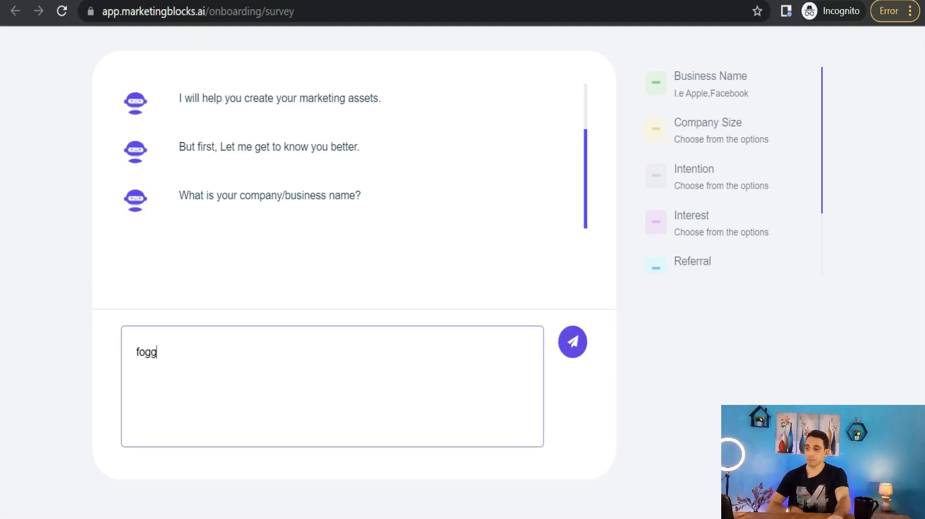
{"action": "left_click", "coordinate": [574, 344]}
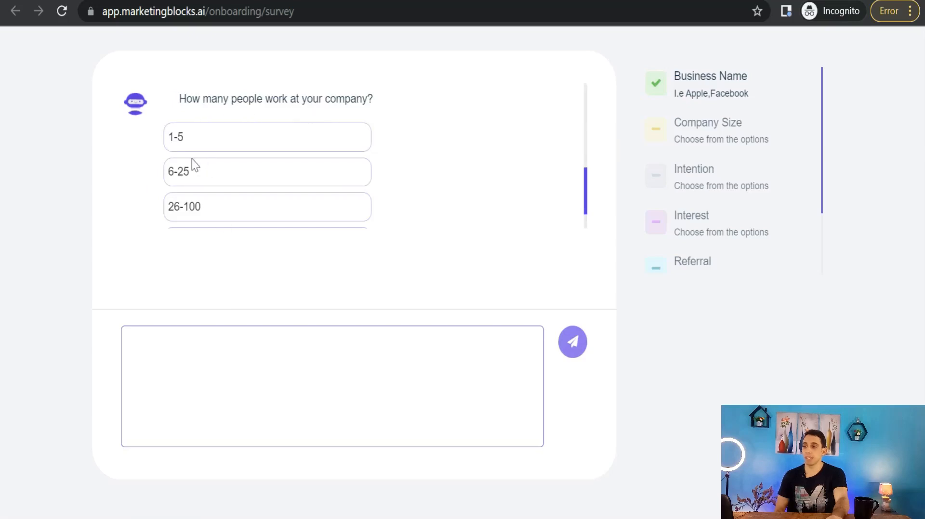
{"action": "left_click", "coordinate": [192, 143]}
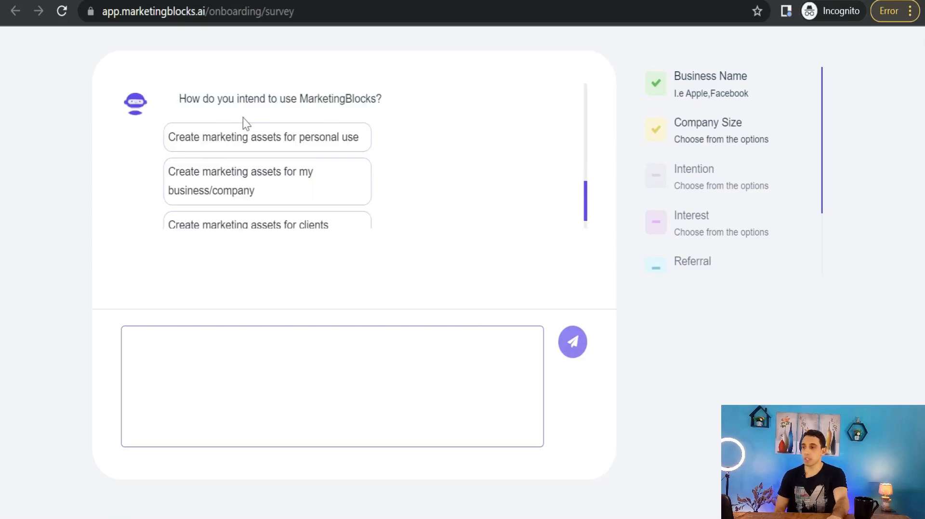
Choose "Create marketing assets for clients" as the intended use and "AI copywriter" as the tool of most interest.
{"action": "scroll", "coordinate": [226, 178], "scroll_direction": "down", "scroll_amount": 1}
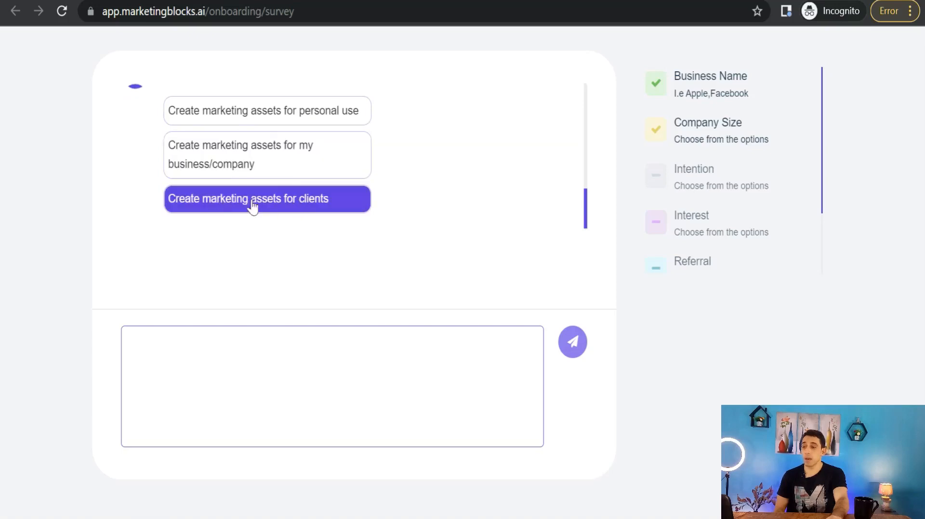
{"action": "left_click", "coordinate": [236, 207]}
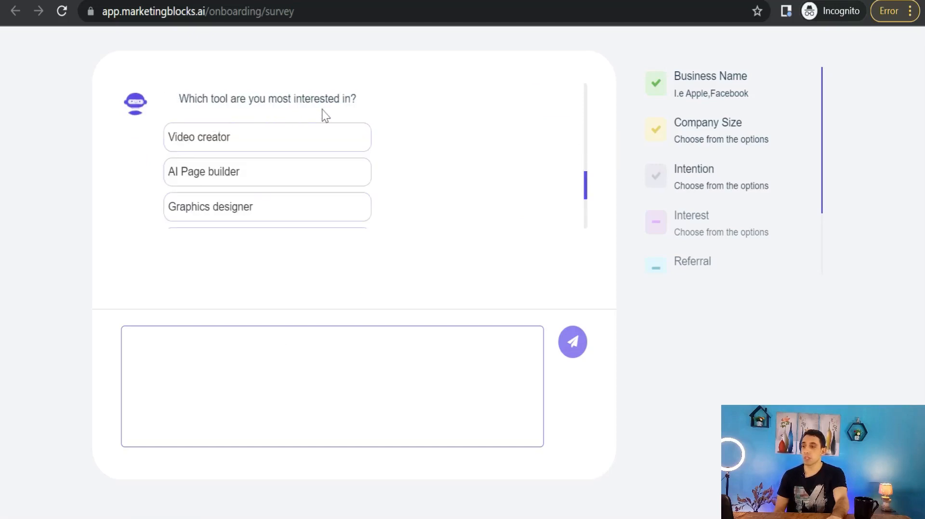
{"action": "scroll", "coordinate": [270, 192], "scroll_direction": "down", "scroll_amount": 3}
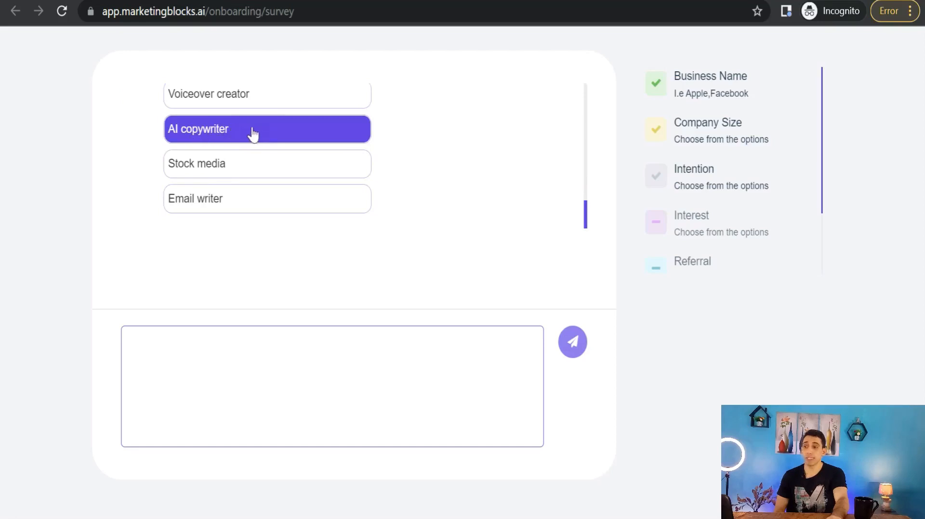
{"action": "left_click", "coordinate": [224, 137]}
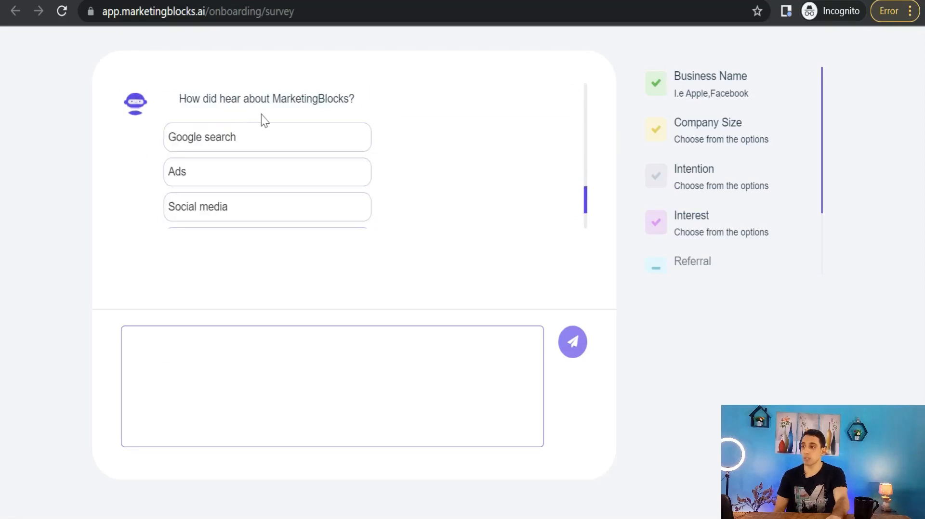
Give Social media as the referral source and proceed from the finished survey to the plan selection.
{"action": "scroll", "coordinate": [269, 144], "scroll_direction": "down", "scroll_amount": 2}
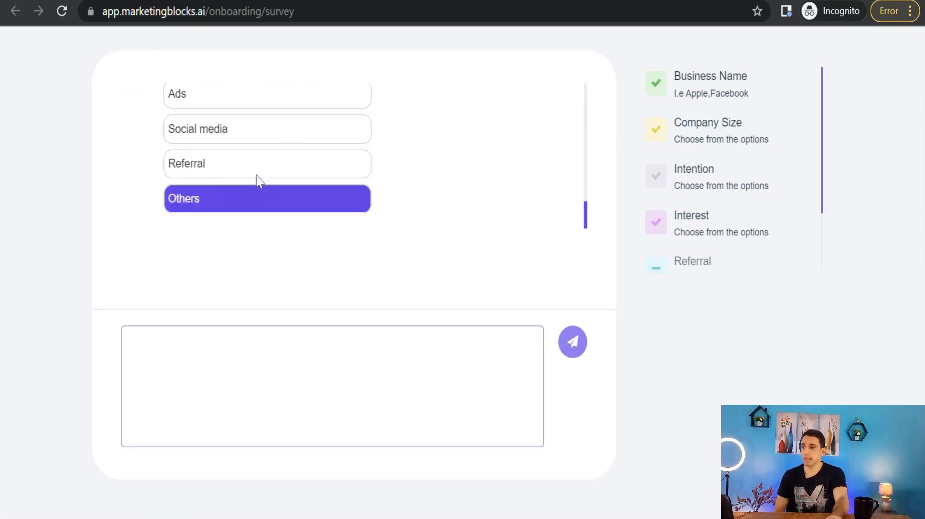
{"action": "left_click", "coordinate": [214, 128]}
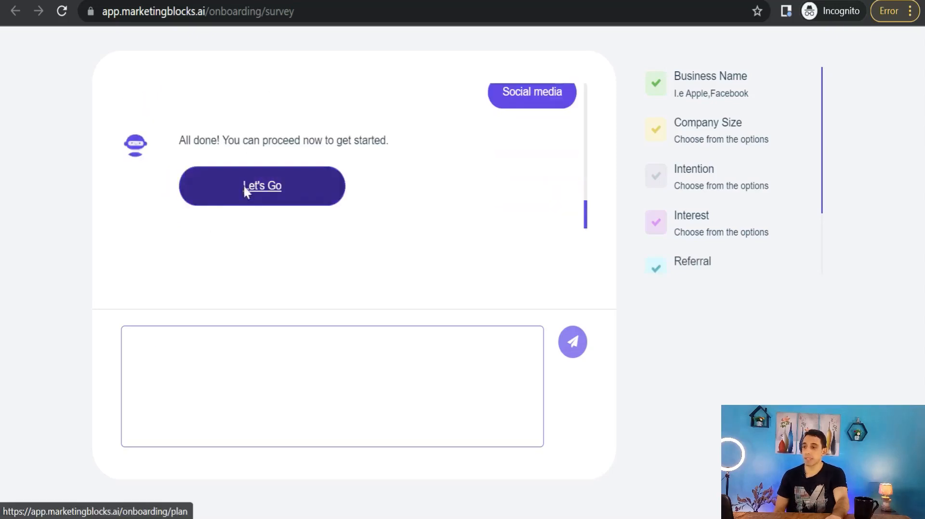
{"action": "left_click", "coordinate": [244, 187]}
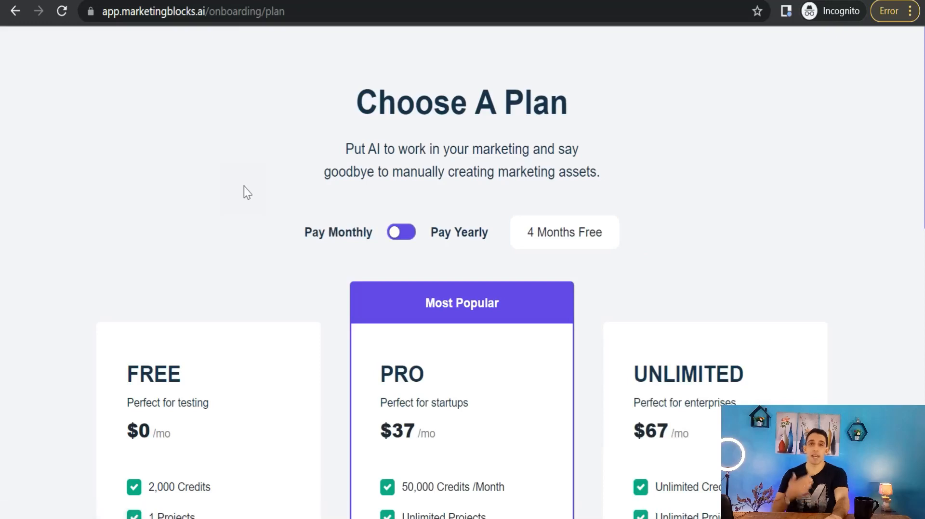
Compare the features of the offered plans and choose the Free plan.
{"action": "scroll", "coordinate": [244, 188], "scroll_direction": "down", "scroll_amount": 5}
{"action": "scroll", "coordinate": [188, 200], "scroll_direction": "down", "scroll_amount": 6}
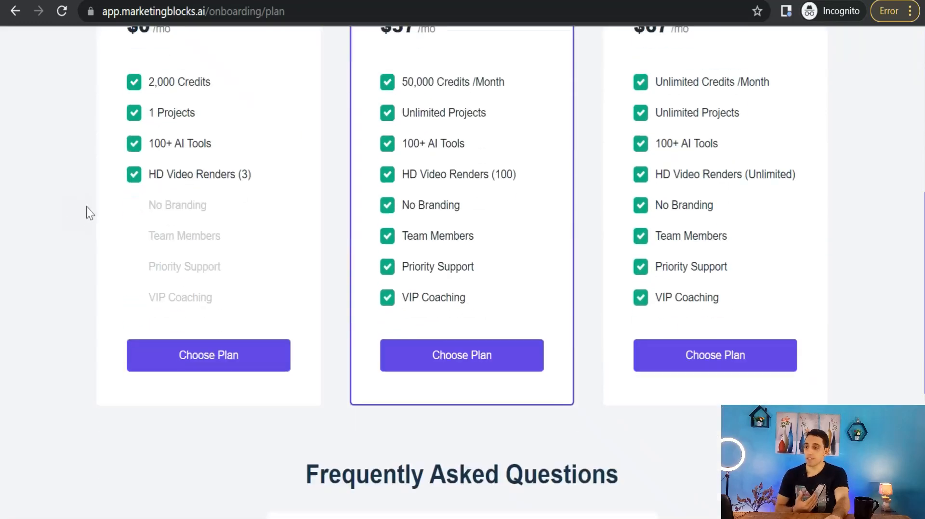
{"action": "scroll", "coordinate": [48, 311], "scroll_direction": "up", "scroll_amount": 5}
{"action": "scroll", "coordinate": [159, 206], "scroll_direction": "down", "scroll_amount": 5}
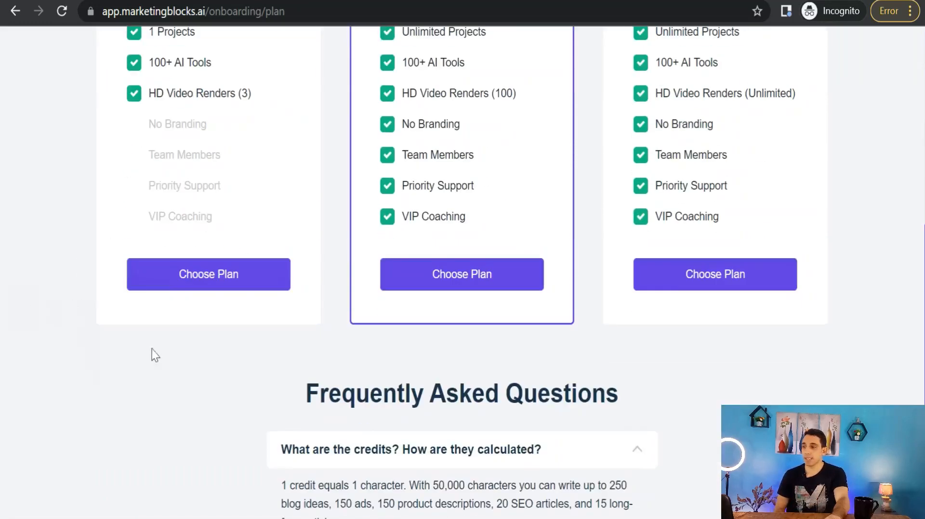
{"action": "left_click", "coordinate": [191, 288]}
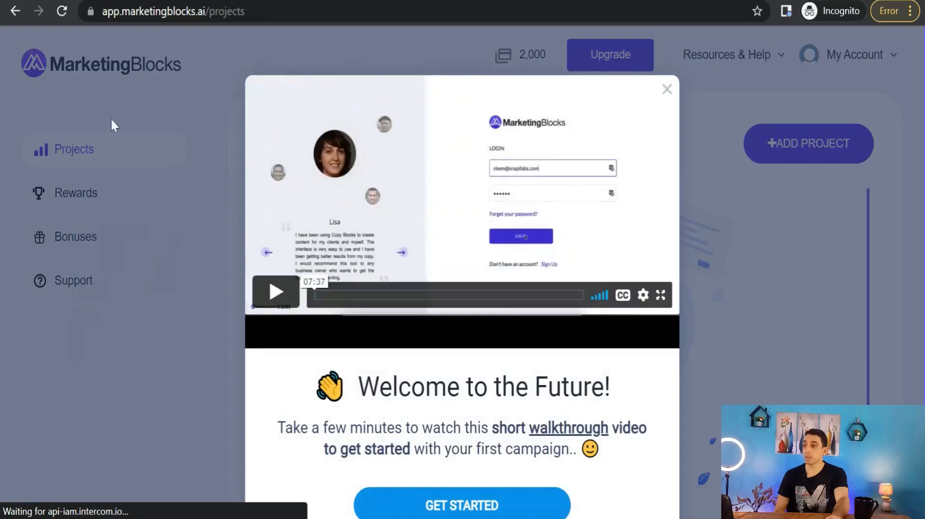
Dismiss the welcome video and create a new project named dogo.
{"action": "left_click", "coordinate": [666, 90]}
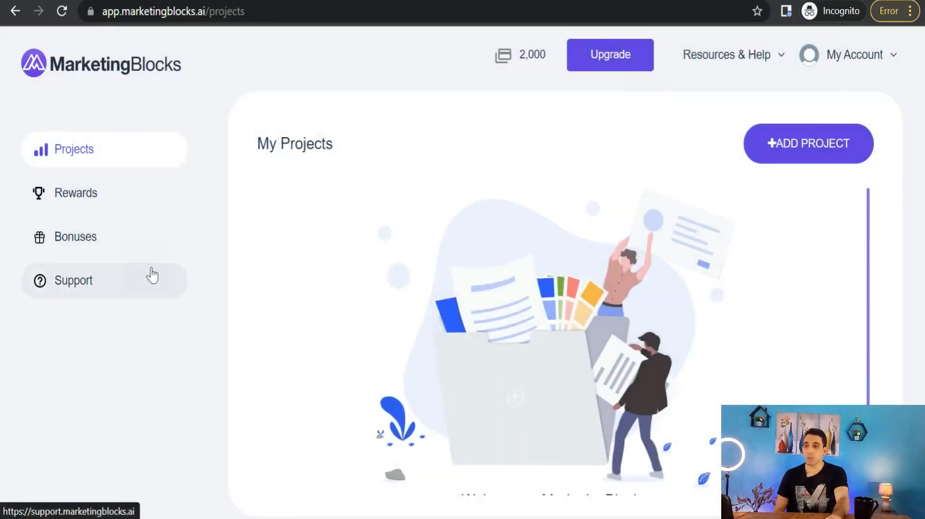
{"action": "left_click", "coordinate": [795, 155]}
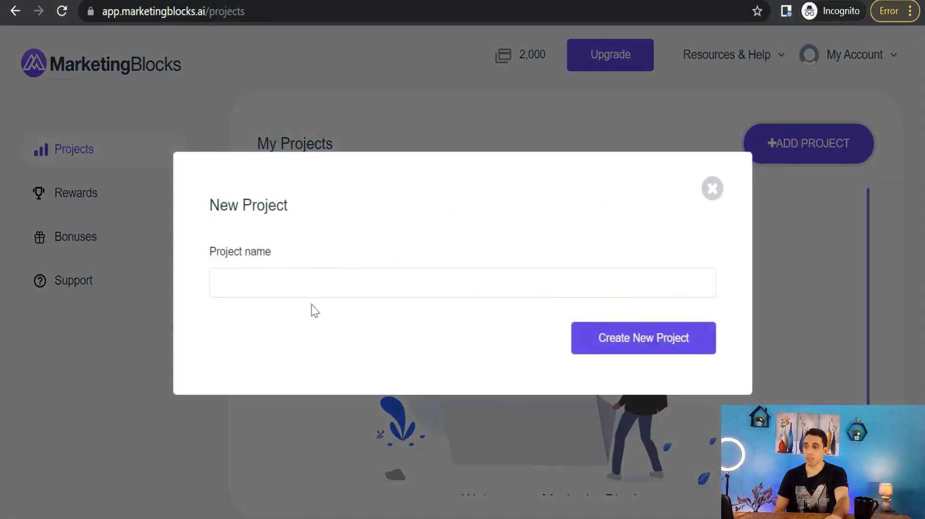
{"action": "type", "text": "dogo"}
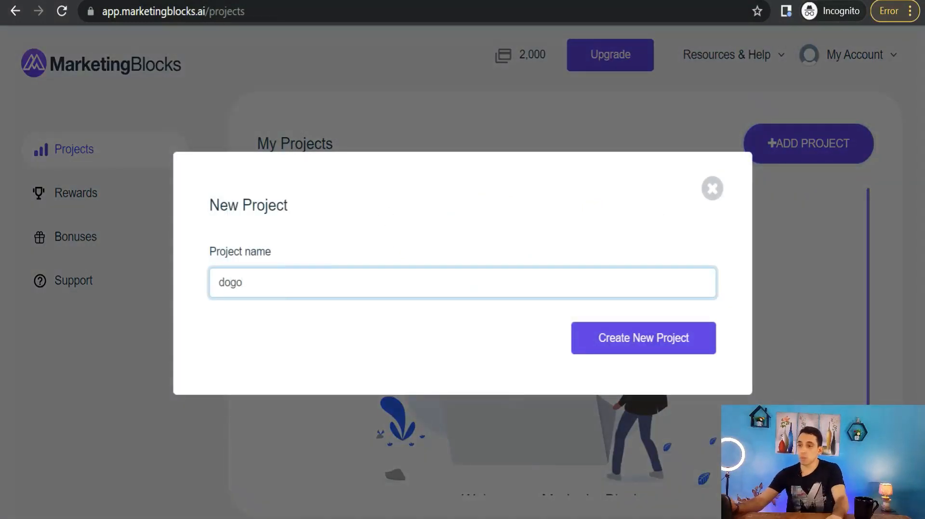
{"action": "left_click", "coordinate": [644, 345]}
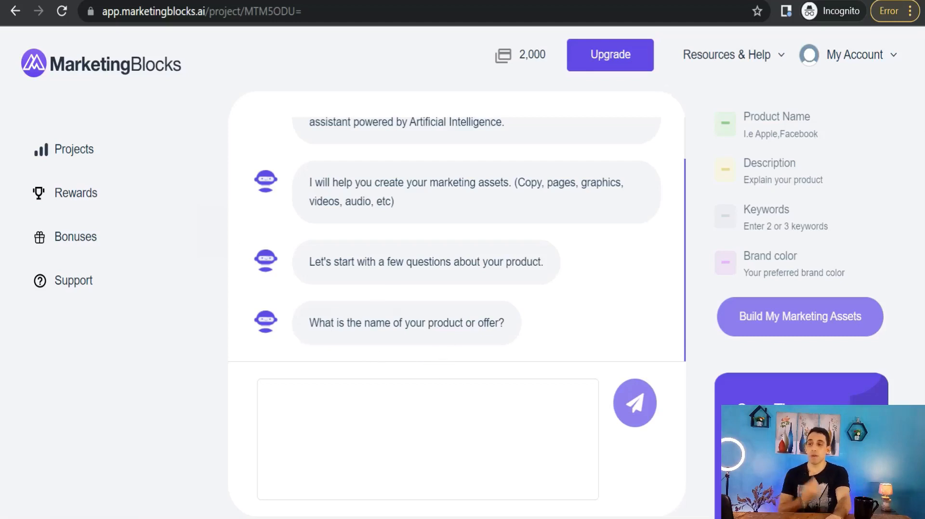
Answer the assistant's product name question with Dogdevotee, capitalizing the first letter.
{"action": "left_click", "coordinate": [441, 414]}
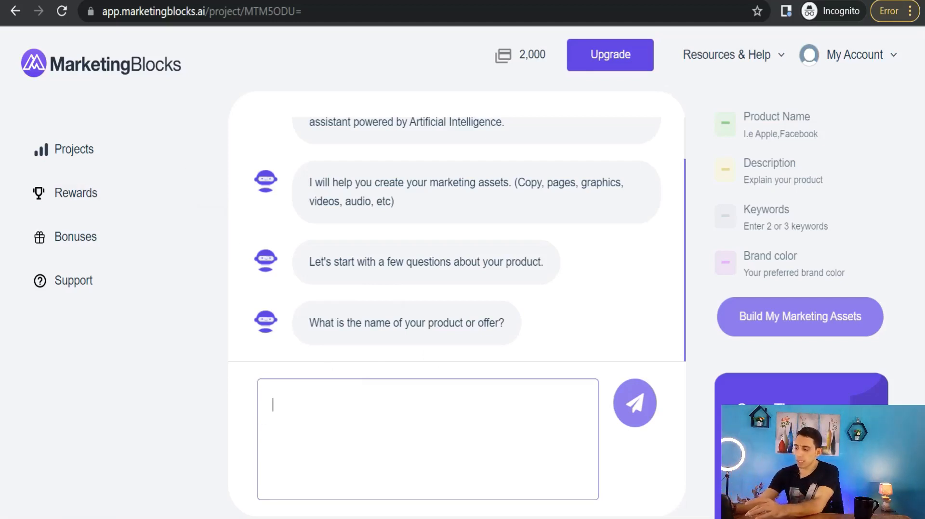
{"action": "type", "text": "do"}
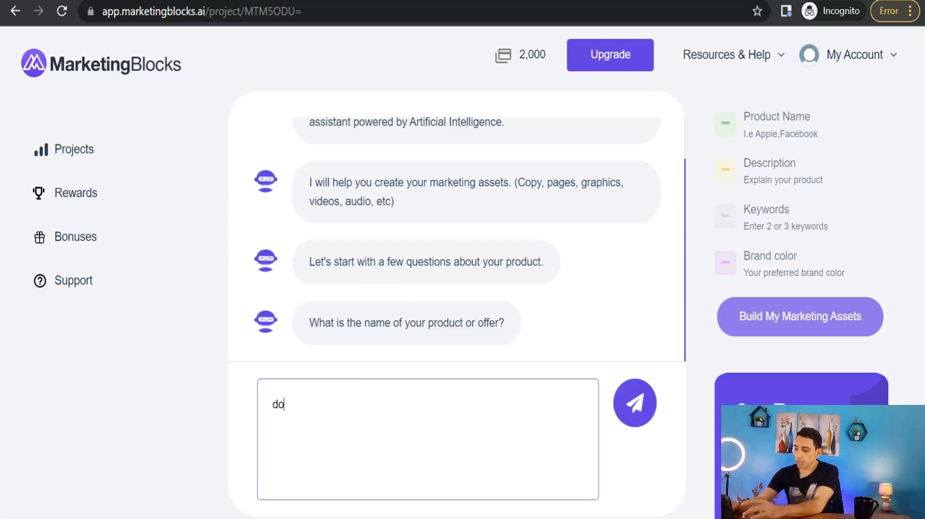
{"action": "type", "text": "gdevotee"}
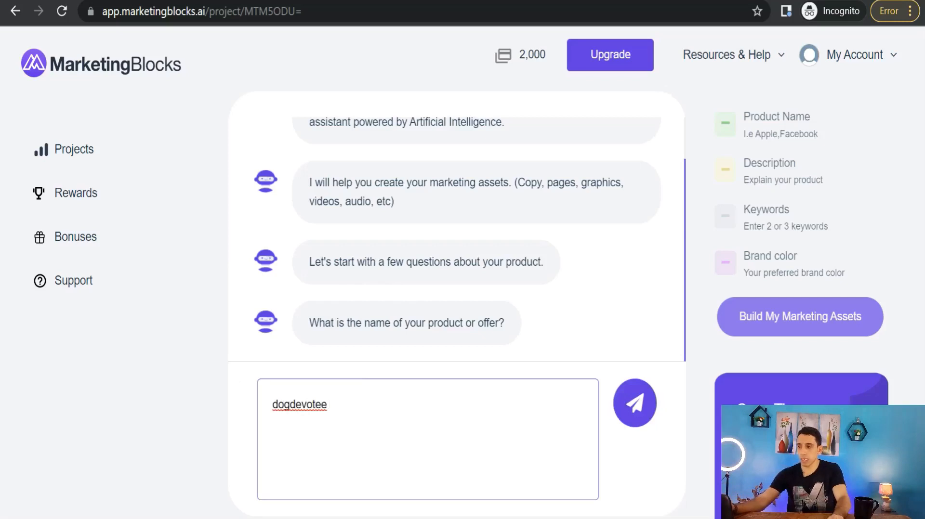
{"action": "key", "text": "BackSpace"}
{"action": "type", "text": "D"}
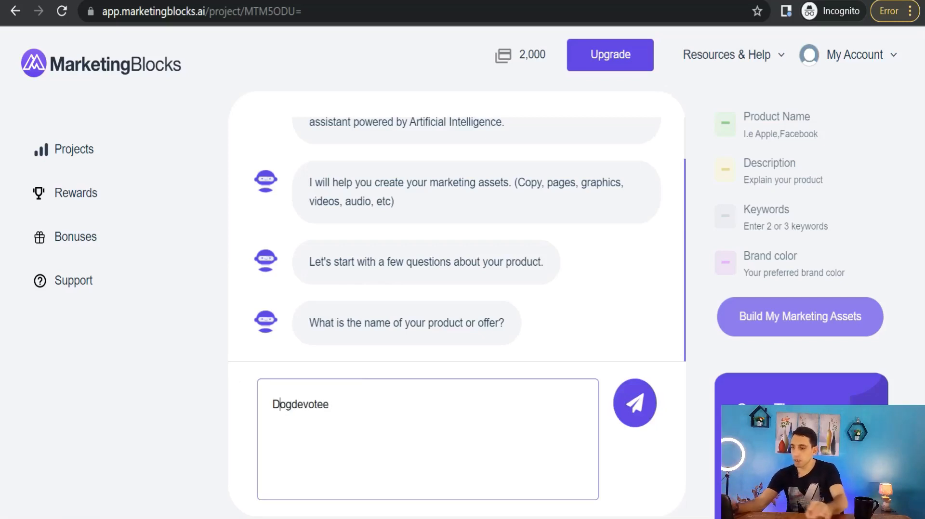
{"action": "left_click", "coordinate": [620, 405]}
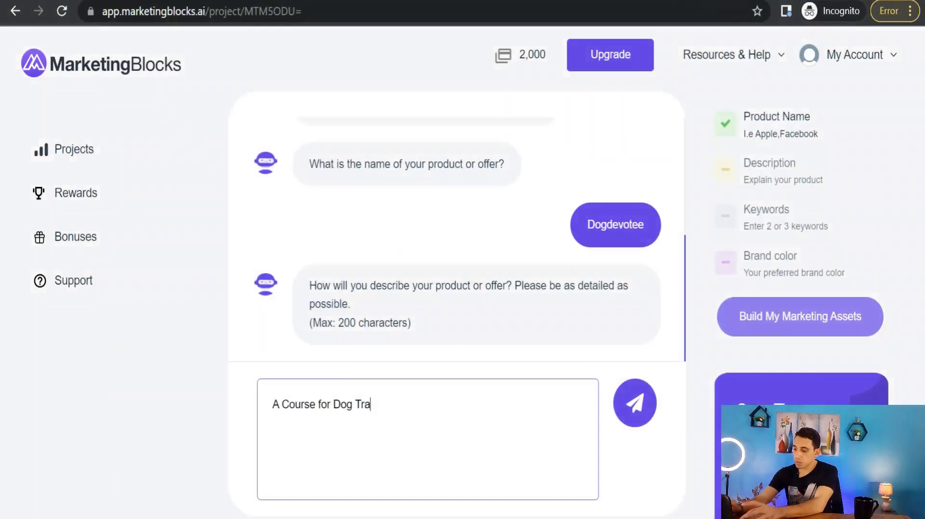
Submit "A Course for Dog Training" as the product description.
{"action": "type", "text": "ining"}
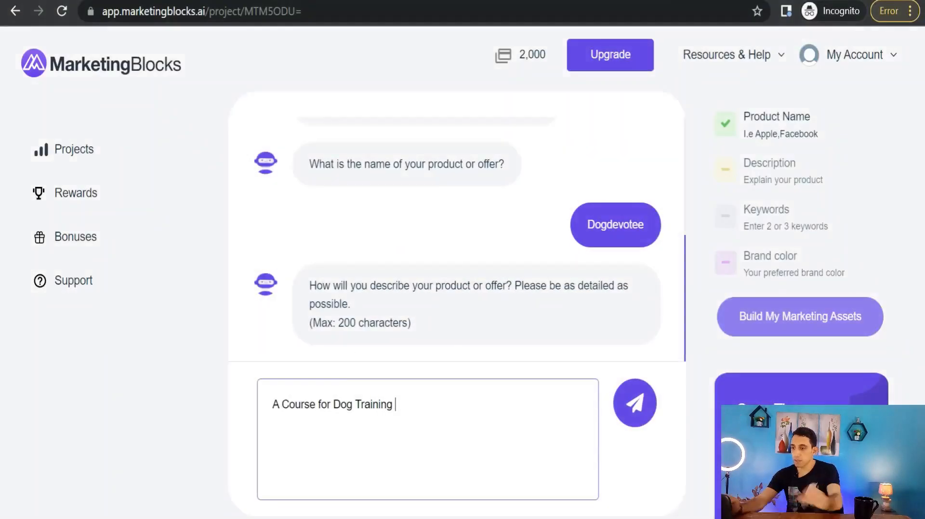
{"action": "left_click", "coordinate": [639, 415]}
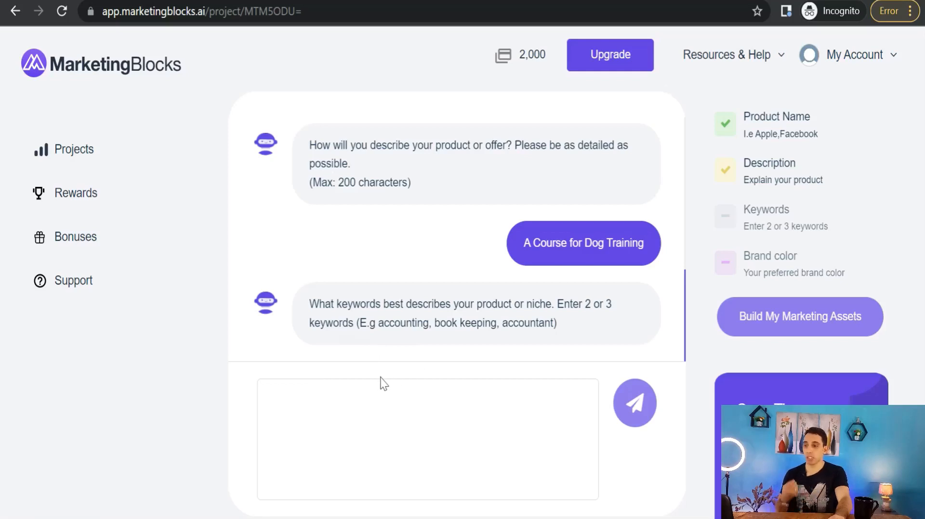
Submit the product keywords "dog , training , experiemce ,skills , course , full , reputation , dog training" to the assistant.
{"action": "left_click", "coordinate": [273, 405]}
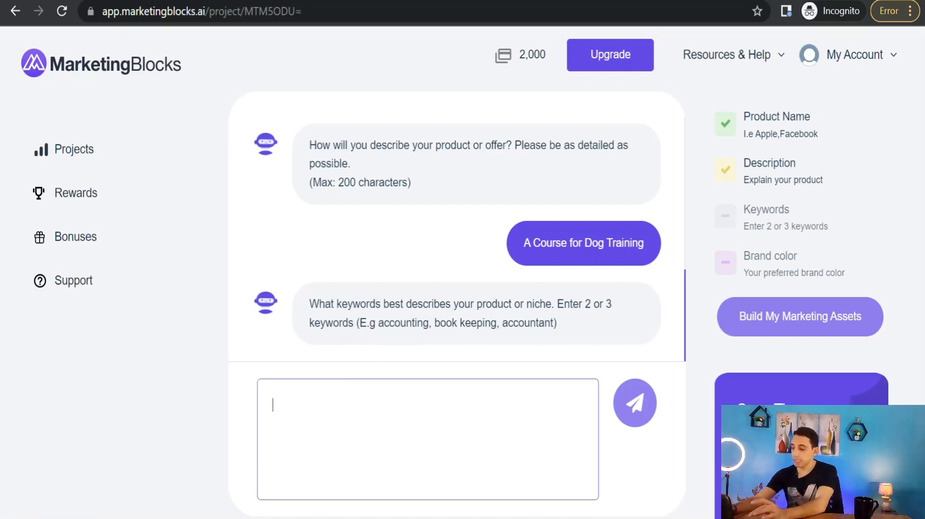
{"action": "type", "text": "dog"}
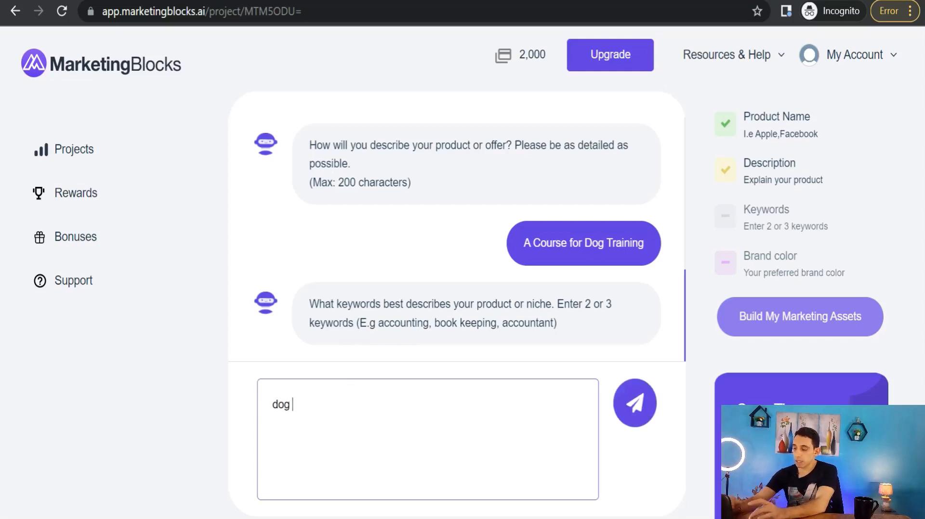
{"action": "type", "text": " , training"}
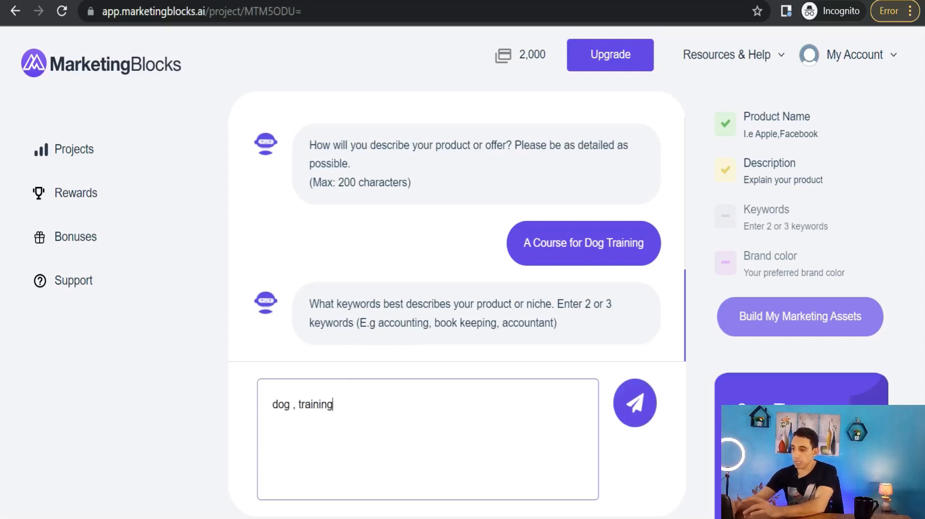
{"action": "type", "text": " , experiemce ,skills ,"}
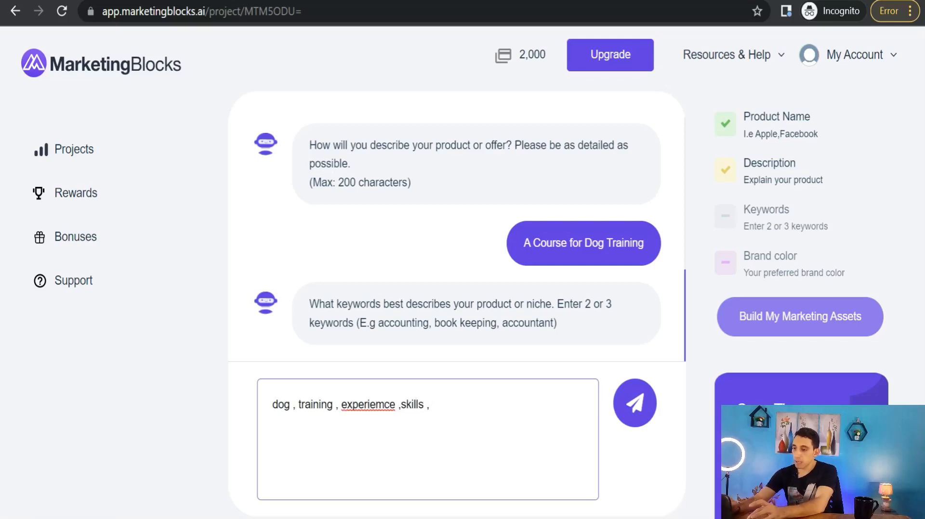
{"action": "type", "text": "course , full , reputation , d training"}
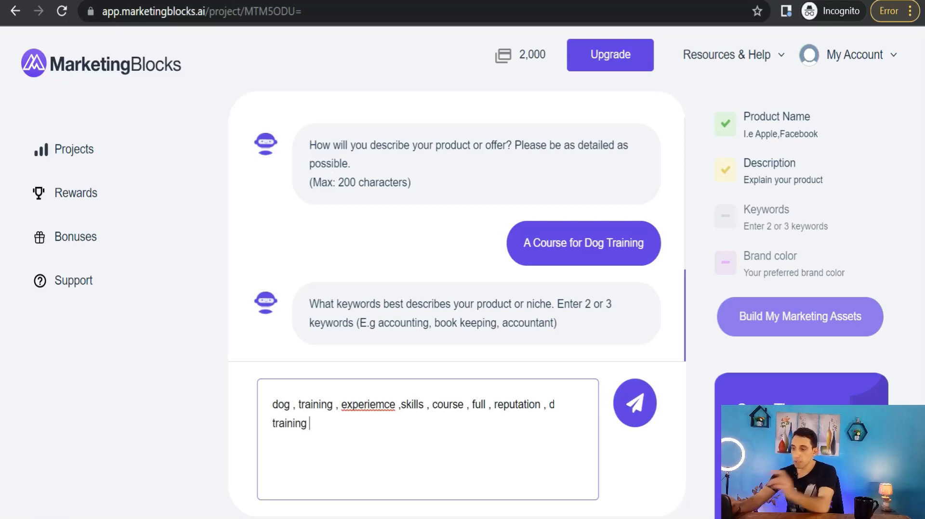
{"action": "left_click", "coordinate": [638, 410]}
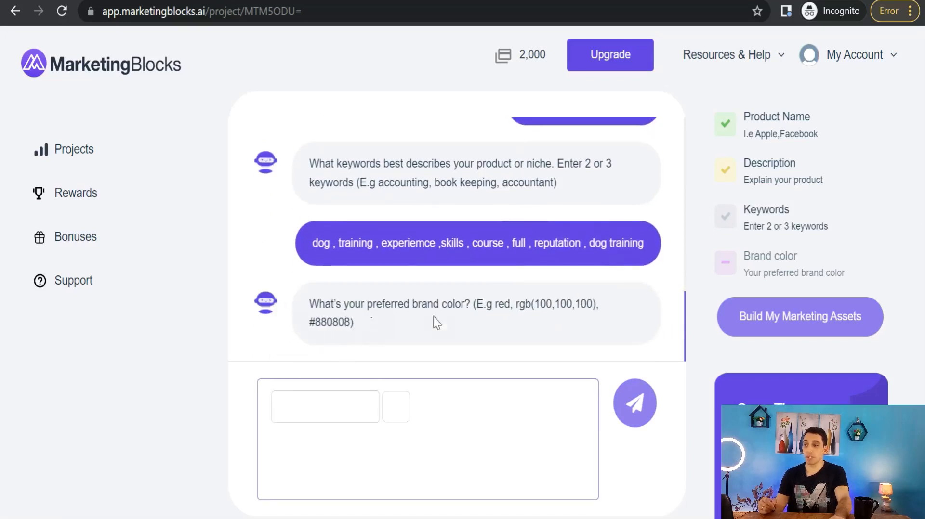
Answer the brand color question with blue and start building the marketing assets.
{"action": "left_click", "coordinate": [325, 407]}
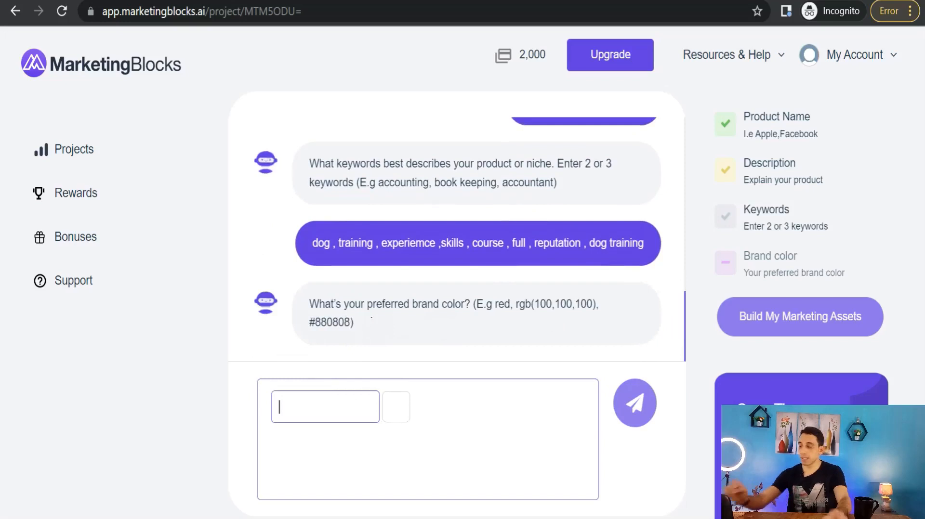
{"action": "type", "text": "blue"}
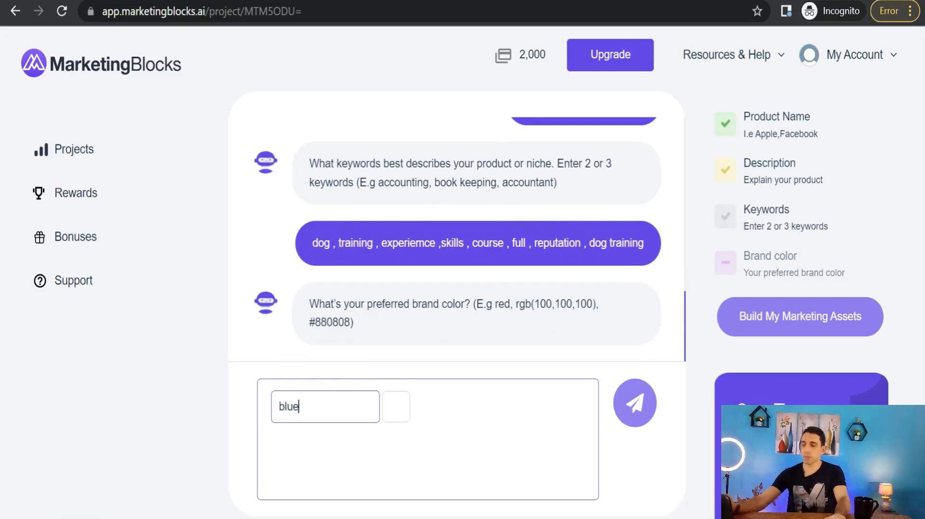
{"action": "left_click", "coordinate": [437, 408]}
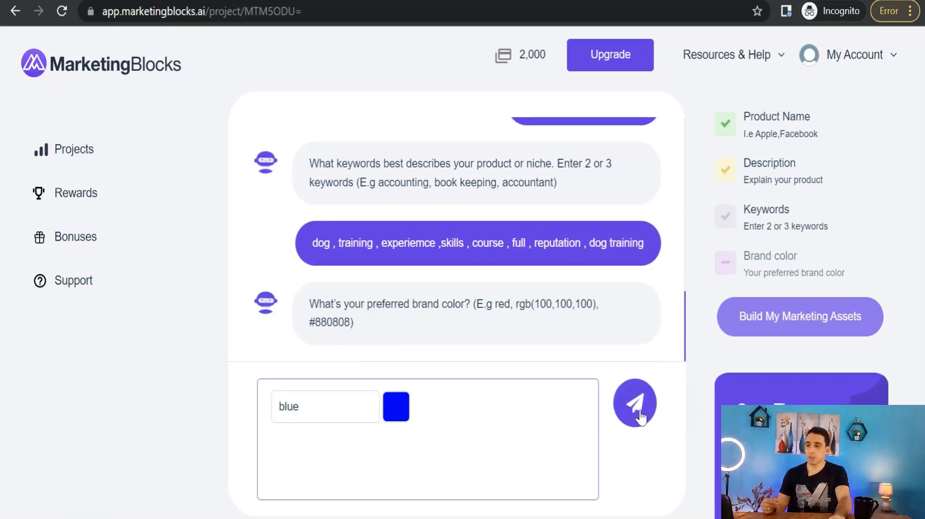
{"action": "left_click", "coordinate": [639, 415]}
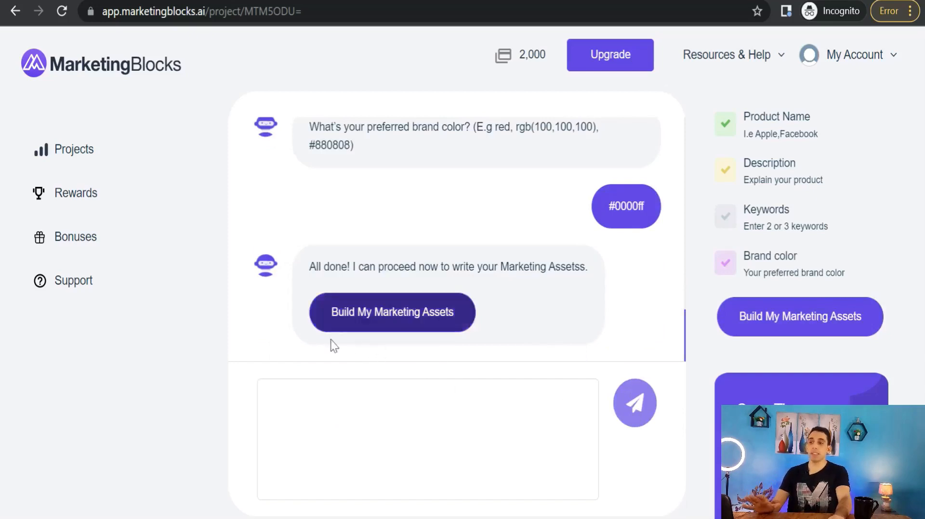
{"action": "left_click", "coordinate": [396, 320]}
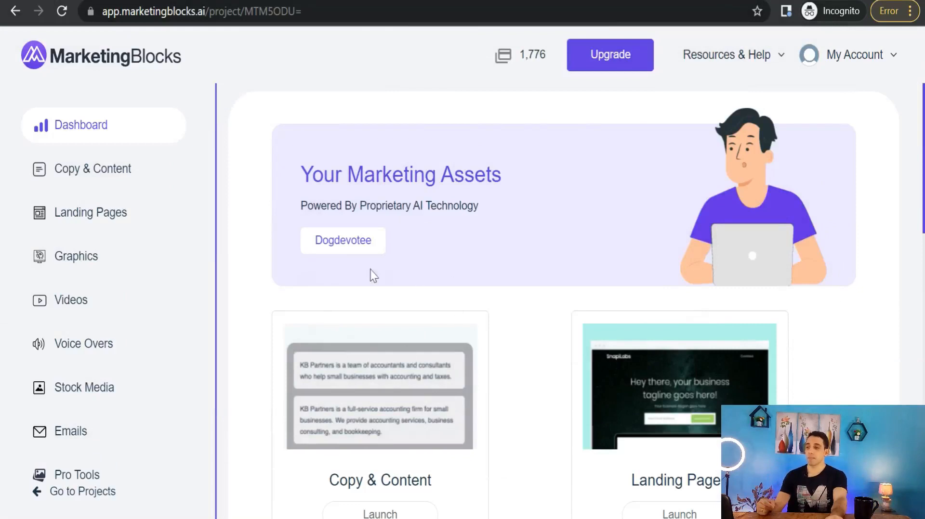
Examine the kinds of marketing assets and image tools offered on the project dashboard.
{"action": "scroll", "coordinate": [355, 323], "scroll_direction": "down", "scroll_amount": 3}
{"action": "scroll", "coordinate": [409, 339], "scroll_direction": "up", "scroll_amount": 2}
{"action": "scroll", "coordinate": [386, 231], "scroll_direction": "up", "scroll_amount": 1}
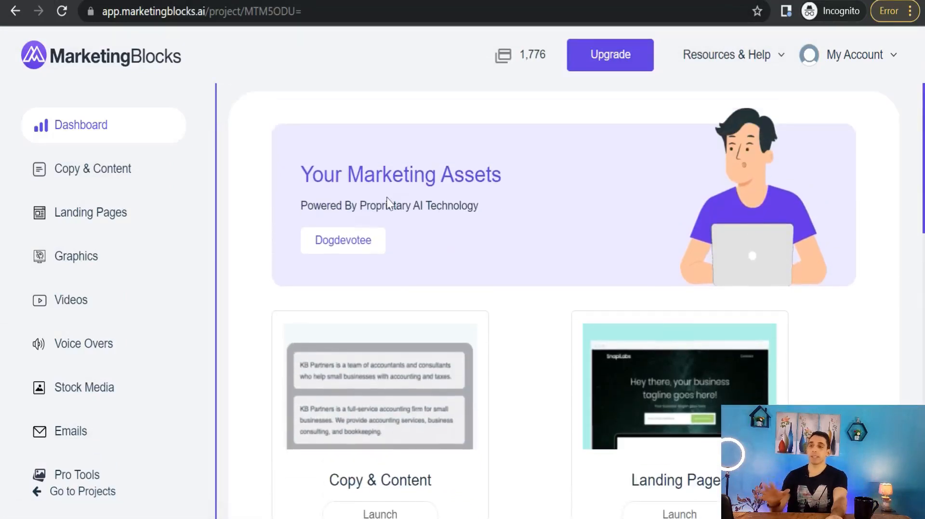
{"action": "scroll", "coordinate": [486, 277], "scroll_direction": "down", "scroll_amount": 3}
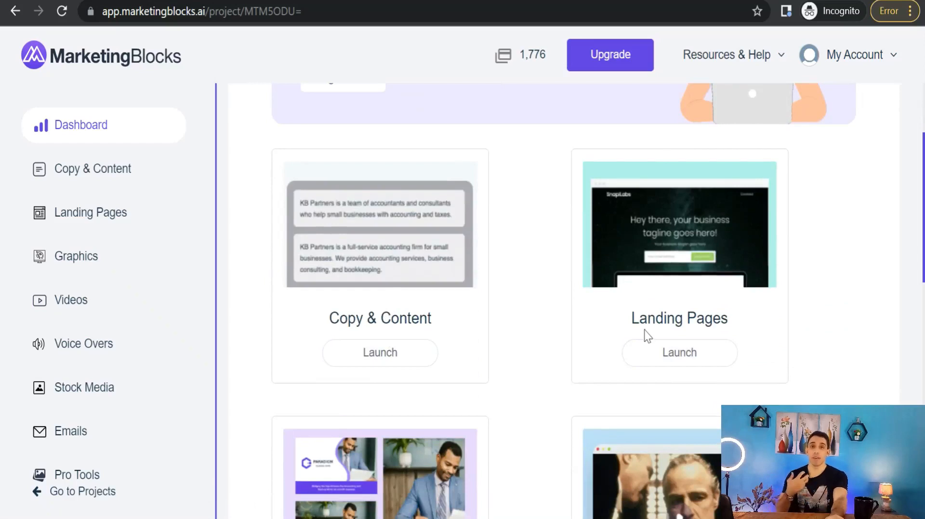
{"action": "scroll", "coordinate": [553, 309], "scroll_direction": "down", "scroll_amount": 6}
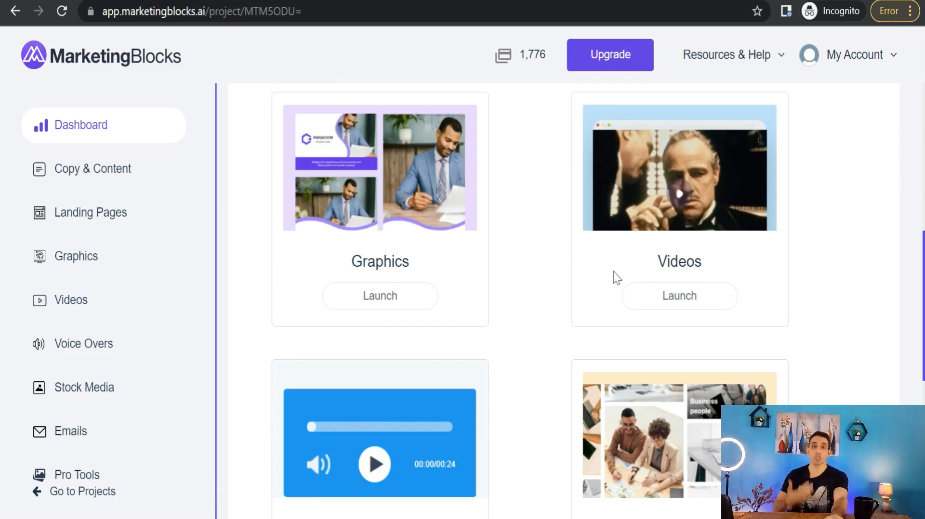
{"action": "scroll", "coordinate": [616, 278], "scroll_direction": "down", "scroll_amount": 5}
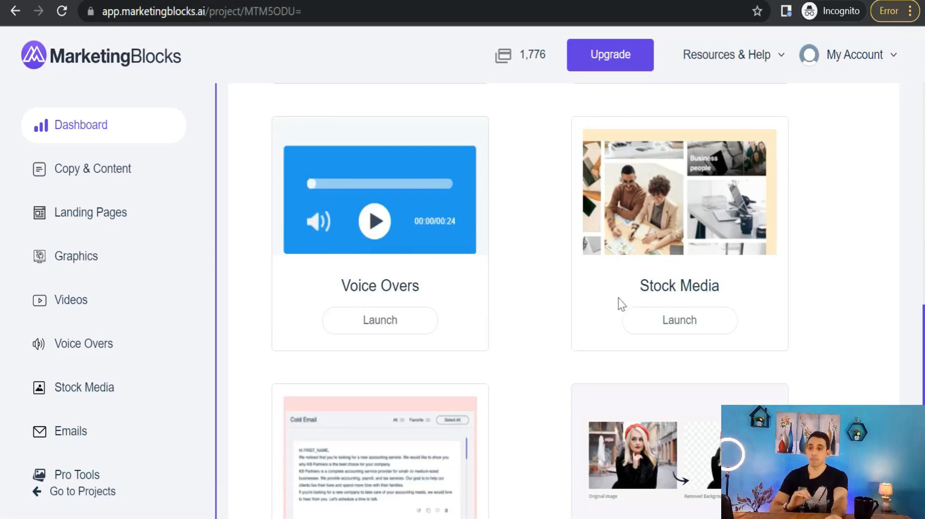
{"action": "scroll", "coordinate": [450, 299], "scroll_direction": "down", "scroll_amount": 8}
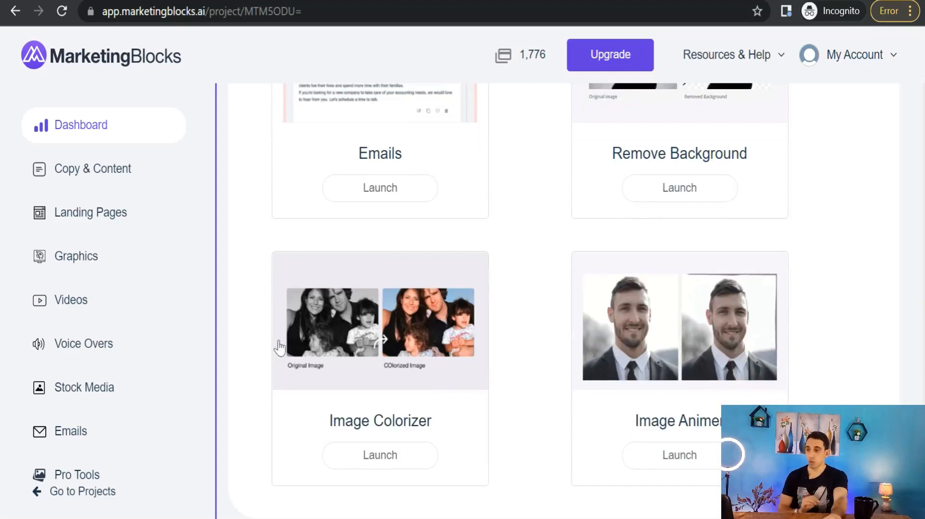
{"action": "scroll", "coordinate": [268, 330], "scroll_direction": "up", "scroll_amount": 5}
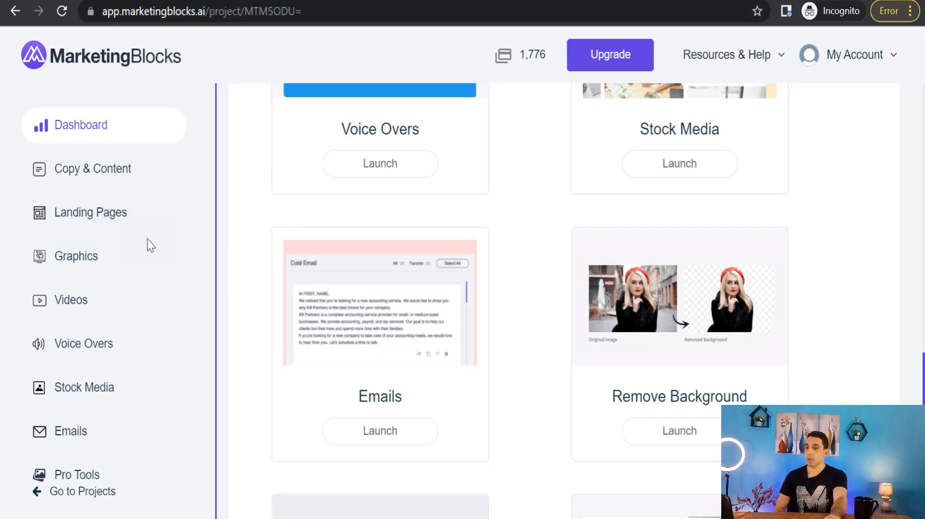
Open the project's Copy & Content section and review the social ads and social tools copy categories.
{"action": "left_click", "coordinate": [79, 179]}
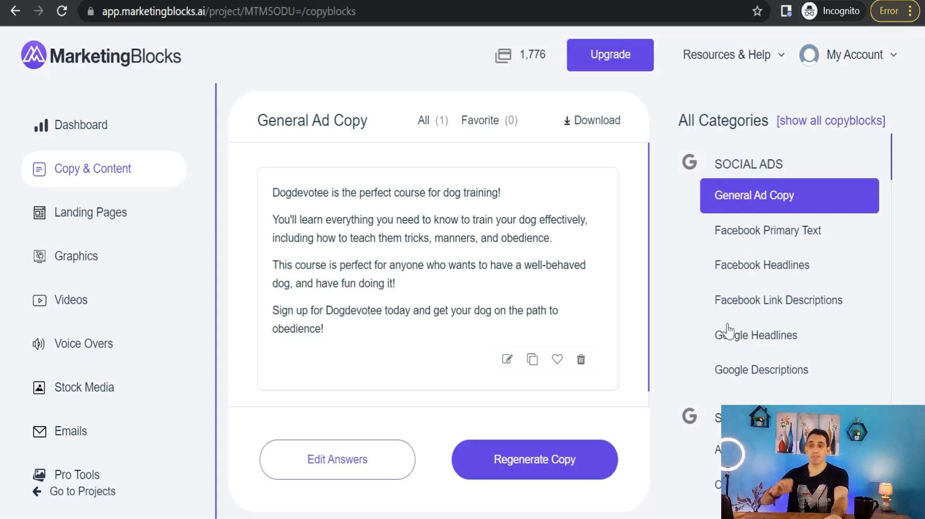
{"action": "scroll", "coordinate": [726, 329], "scroll_direction": "down", "scroll_amount": 5}
{"action": "scroll", "coordinate": [725, 300], "scroll_direction": "down", "scroll_amount": 2}
{"action": "scroll", "coordinate": [705, 302], "scroll_direction": "up", "scroll_amount": 5}
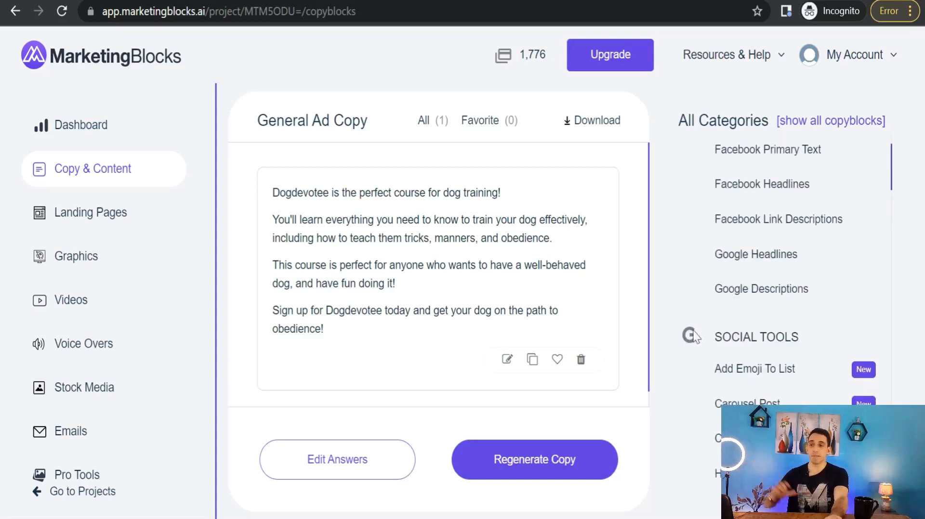
{"action": "scroll", "coordinate": [758, 273], "scroll_direction": "down", "scroll_amount": 3}
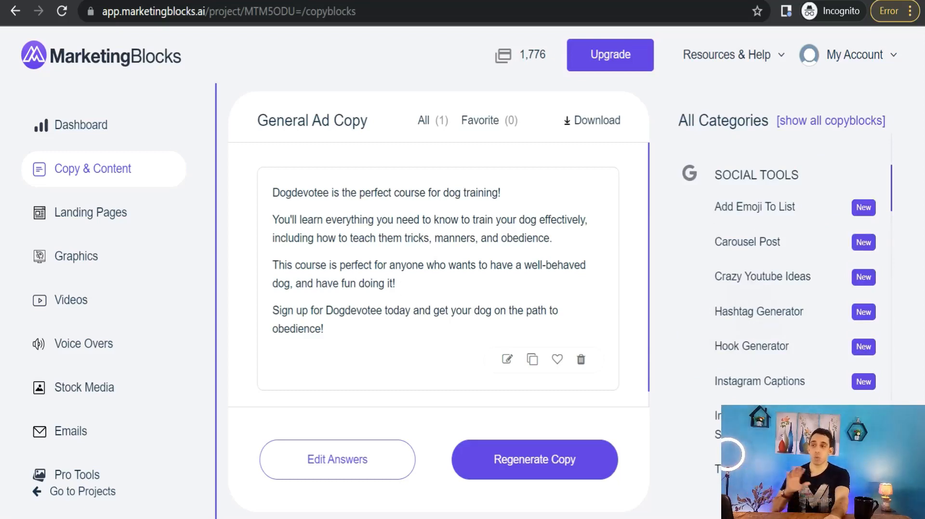
{"action": "scroll", "coordinate": [747, 351], "scroll_direction": "down", "scroll_amount": 3}
{"action": "scroll", "coordinate": [753, 342], "scroll_direction": "up", "scroll_amount": 7}
{"action": "scroll", "coordinate": [723, 381], "scroll_direction": "down", "scroll_amount": 3}
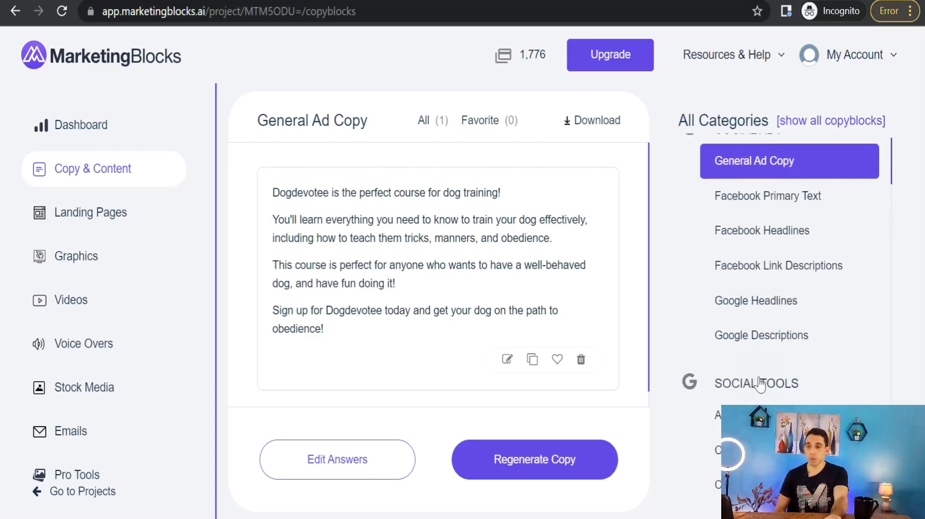
{"action": "scroll", "coordinate": [741, 358], "scroll_direction": "down", "scroll_amount": 2}
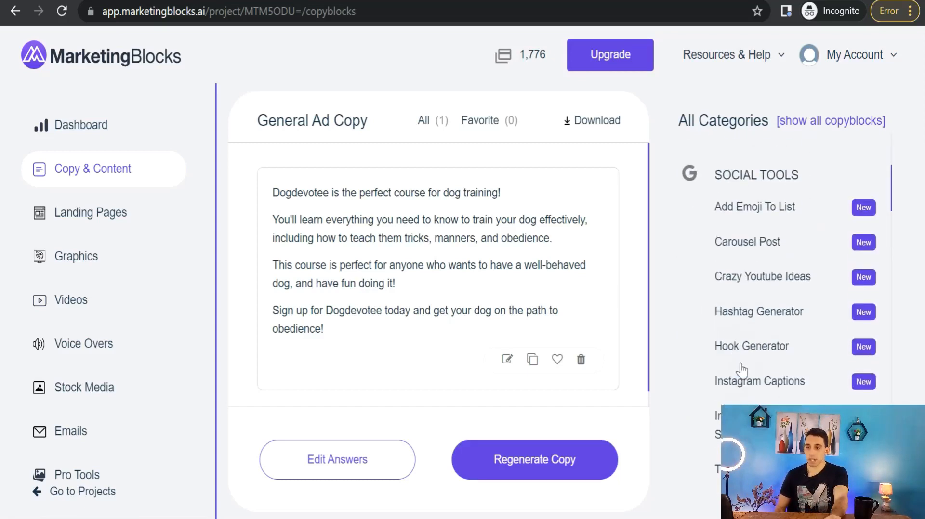
Open the Instagram Captions generator and enter "promoting a course of dog training" as the post's subject.
{"action": "left_click", "coordinate": [757, 385]}
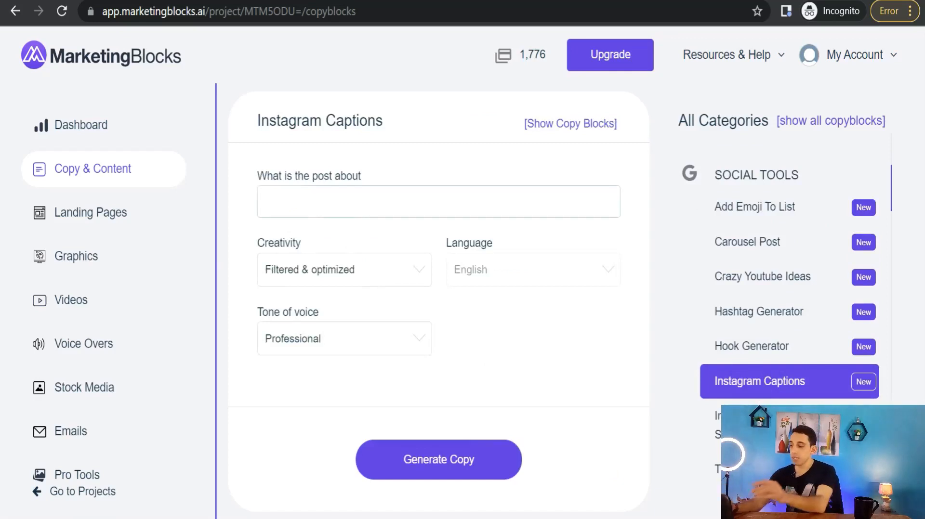
{"action": "type", "text": "prooting"}
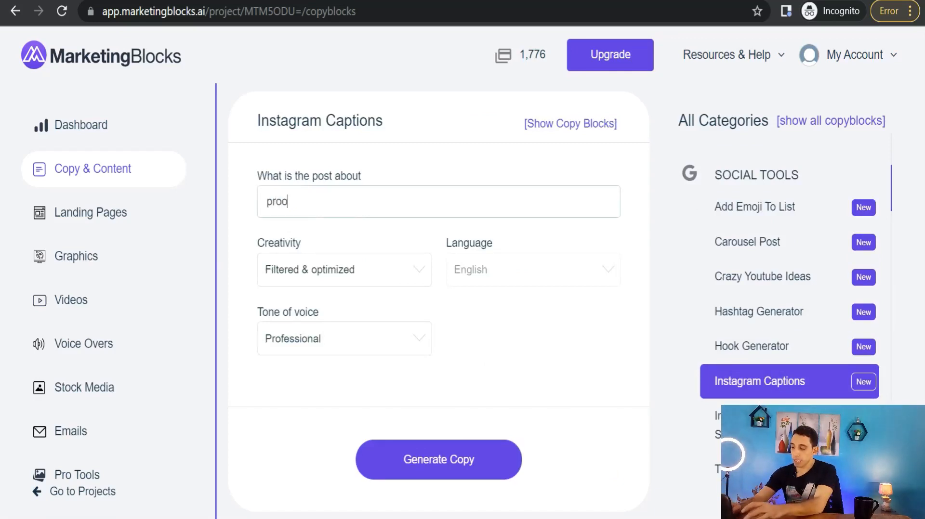
{"action": "key", "text": "BackSpace"}
{"action": "key", "text": "BackSpace"}
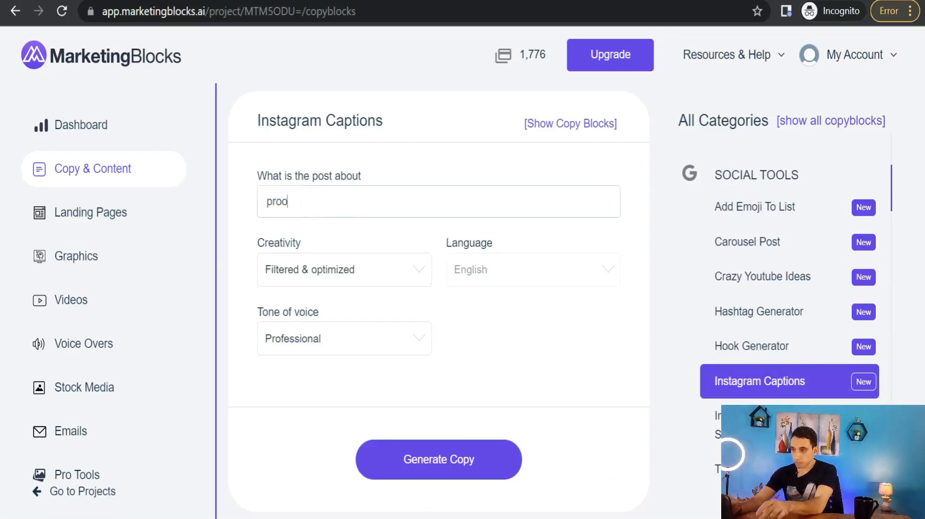
{"action": "type", "text": "moting "}
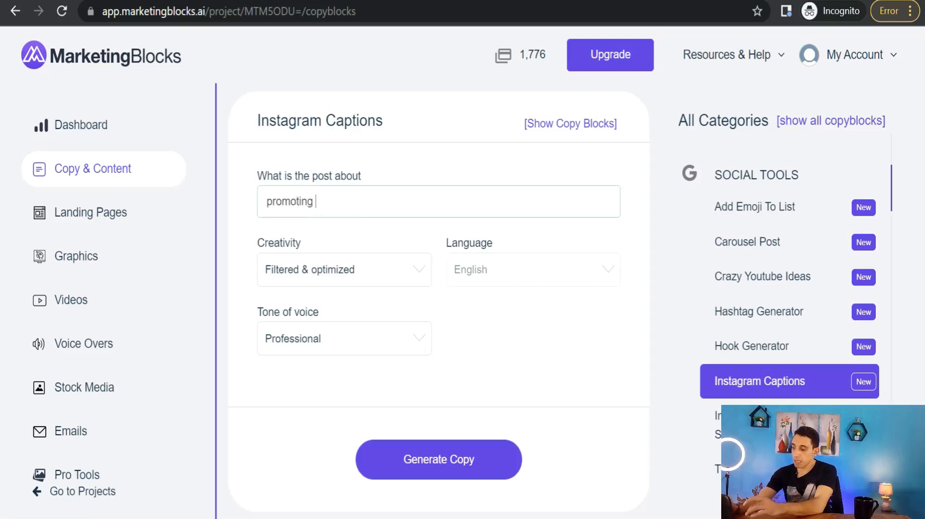
{"action": "type", "text": "a course "}
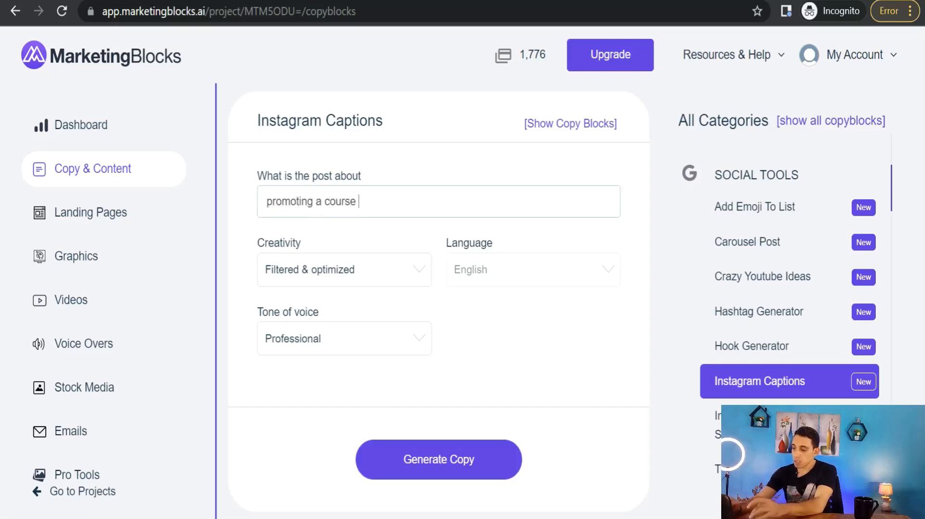
{"action": "type", "text": "of dog training"}
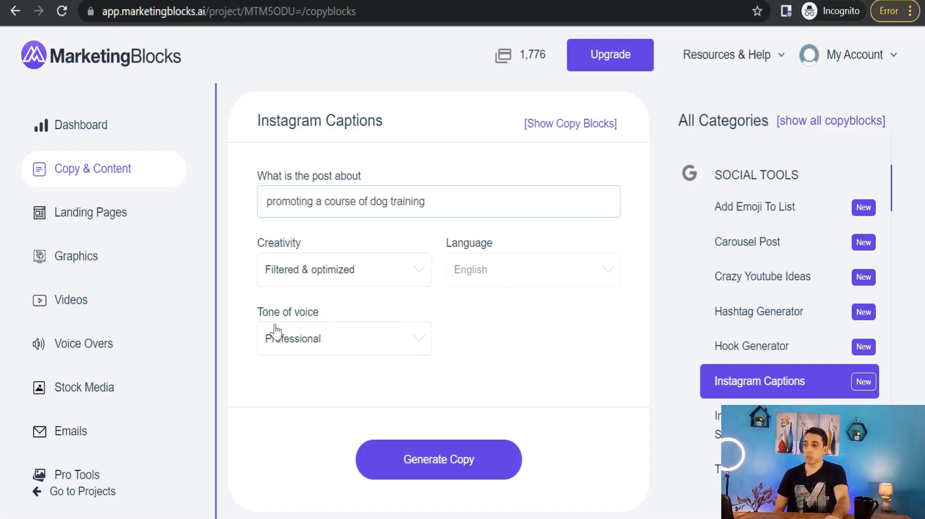
Review the tone of voice options, choose Professional, and generate the Instagram caption.
{"action": "left_click", "coordinate": [420, 345]}
{"action": "scroll", "coordinate": [331, 352], "scroll_direction": "down", "scroll_amount": 5}
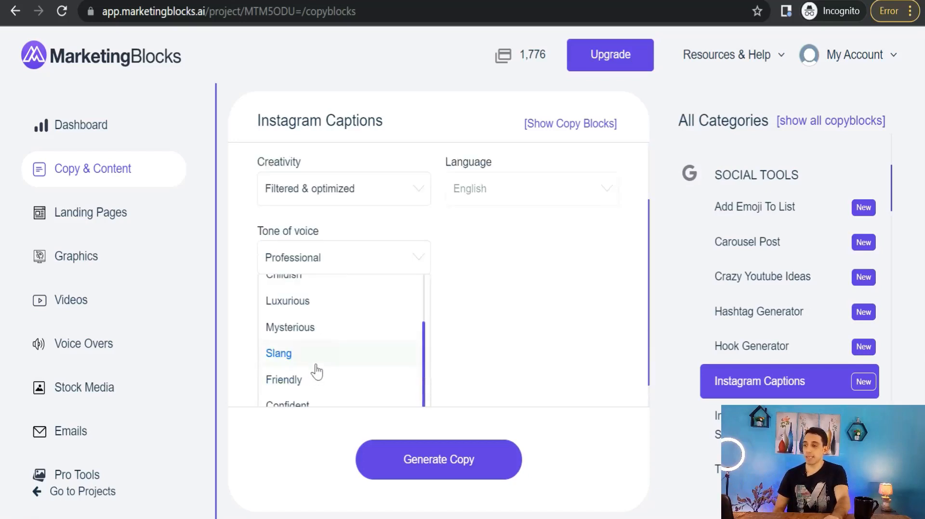
{"action": "scroll", "coordinate": [296, 354], "scroll_direction": "up", "scroll_amount": 5}
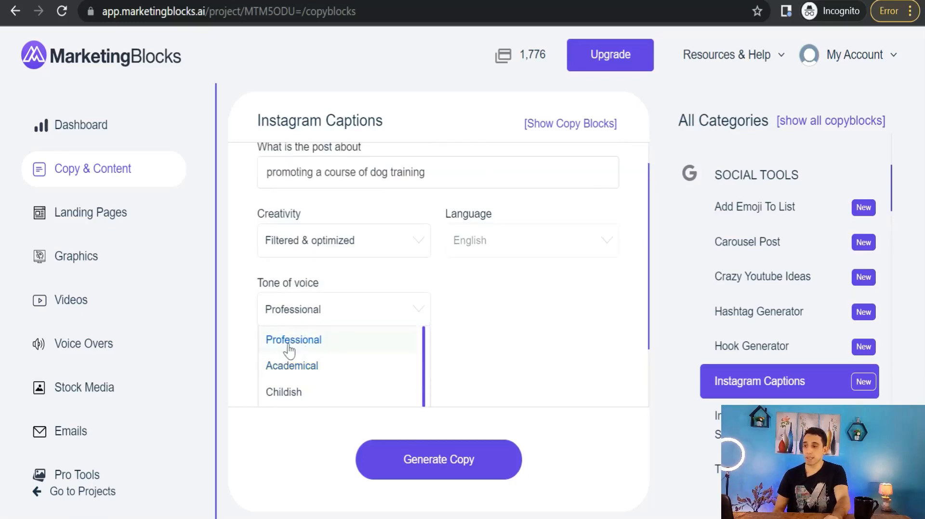
{"action": "left_click", "coordinate": [308, 343]}
{"action": "left_click", "coordinate": [420, 464]}
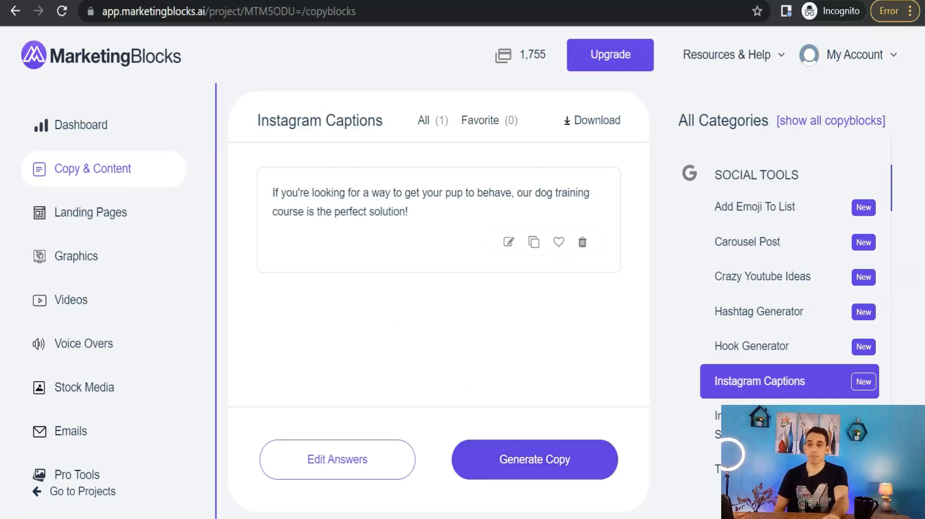
Look through the website and ecommerce copy types and open the Blog Post Ideas generator in the Blog category.
{"action": "scroll", "coordinate": [756, 347], "scroll_direction": "down", "scroll_amount": 8}
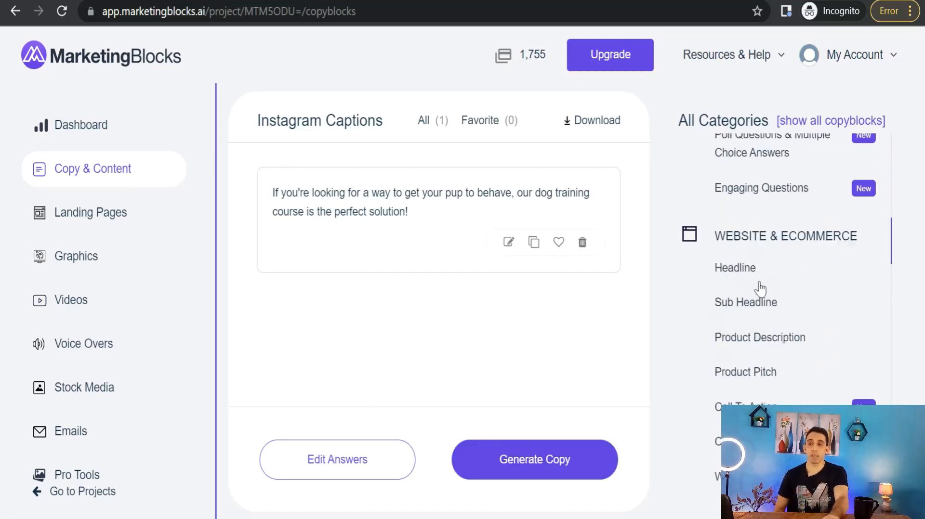
{"action": "scroll", "coordinate": [734, 320], "scroll_direction": "down", "scroll_amount": 2}
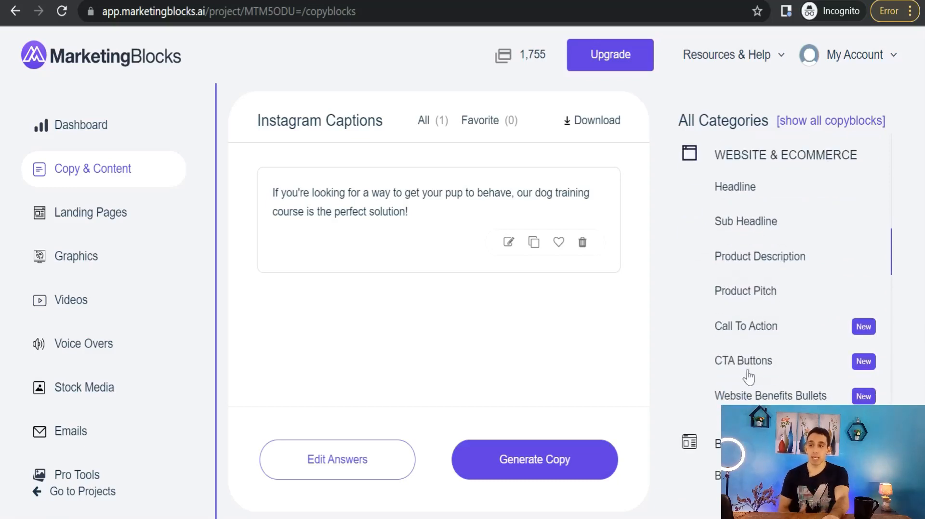
{"action": "scroll", "coordinate": [754, 349], "scroll_direction": "down", "scroll_amount": 4}
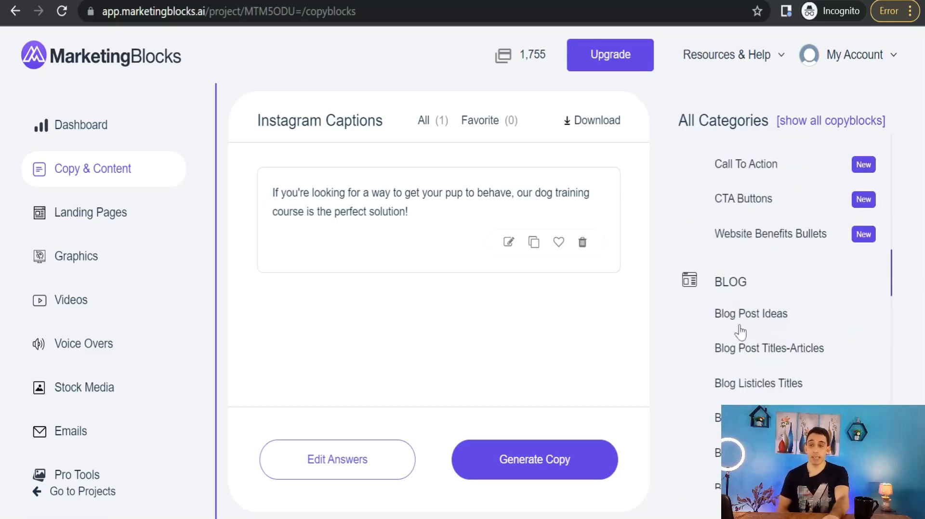
{"action": "left_click", "coordinate": [748, 323]}
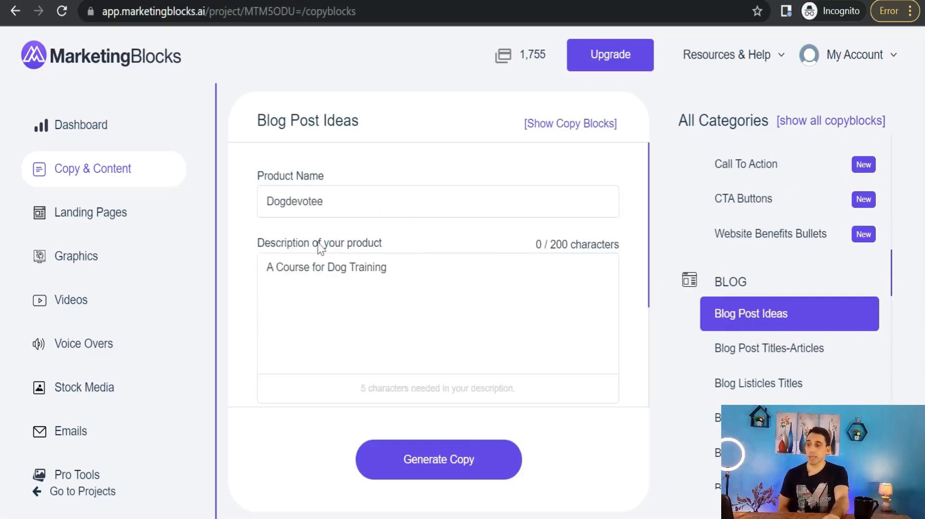
Generate blog post ideas for the Dogdevotee dog training course and review the list.
{"action": "left_click", "coordinate": [427, 474]}
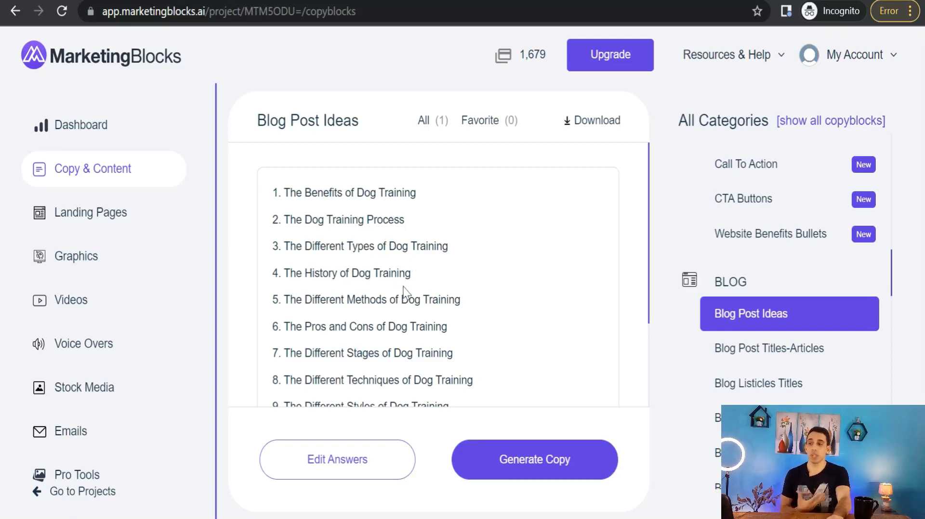
{"action": "scroll", "coordinate": [386, 294], "scroll_direction": "down", "scroll_amount": 3}
{"action": "scroll", "coordinate": [689, 323], "scroll_direction": "down", "scroll_amount": 3}
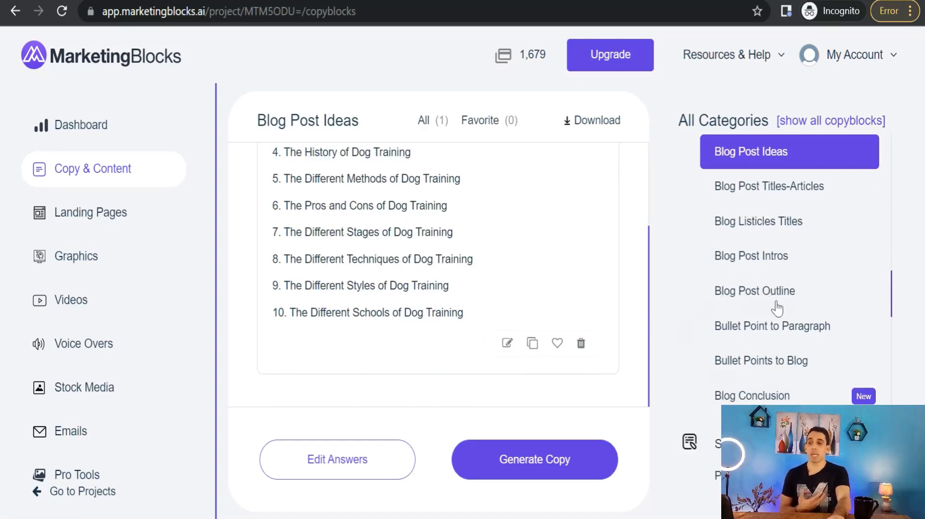
Generate Pain-Agitate-Solution sales copy for Dogdevotee and look through the remaining company, SEO and marketing copy types.
{"action": "scroll", "coordinate": [769, 378], "scroll_direction": "down", "scroll_amount": 5}
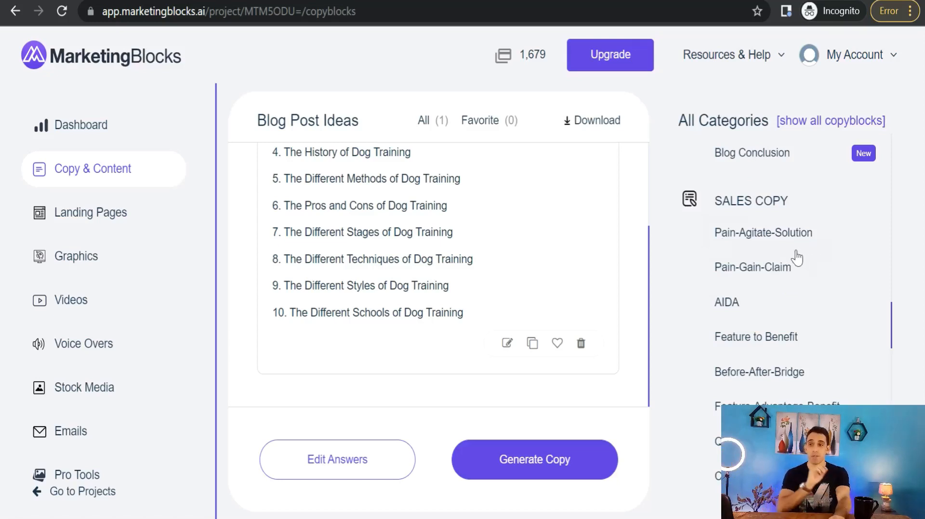
{"action": "left_click", "coordinate": [744, 238]}
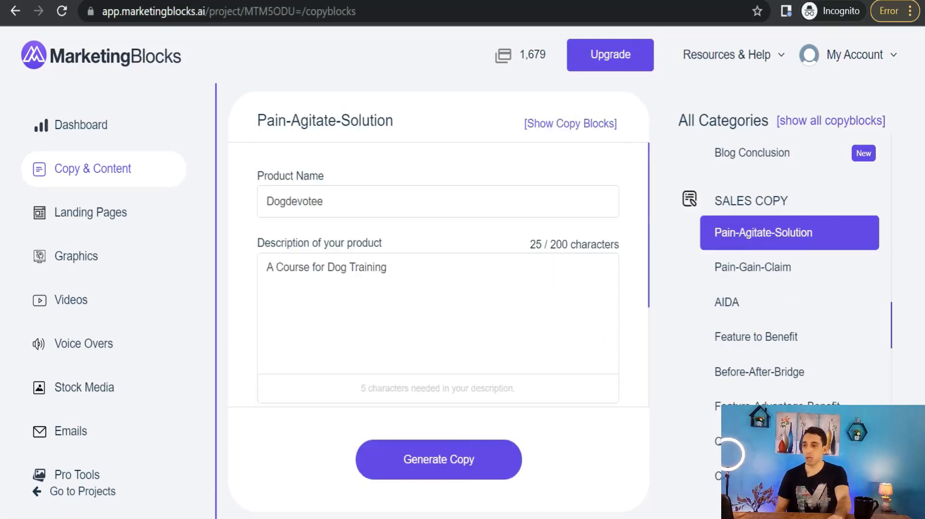
{"action": "left_click", "coordinate": [426, 478]}
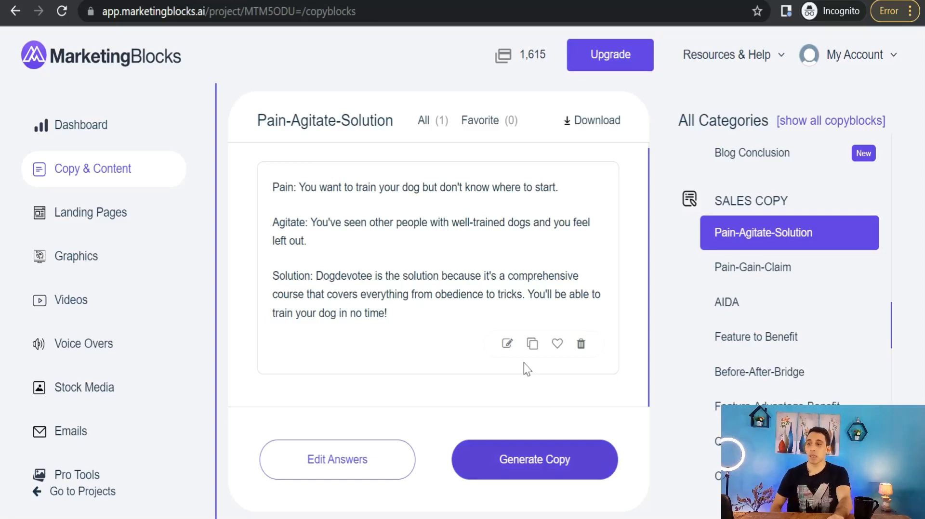
{"action": "scroll", "coordinate": [731, 307], "scroll_direction": "down", "scroll_amount": 9}
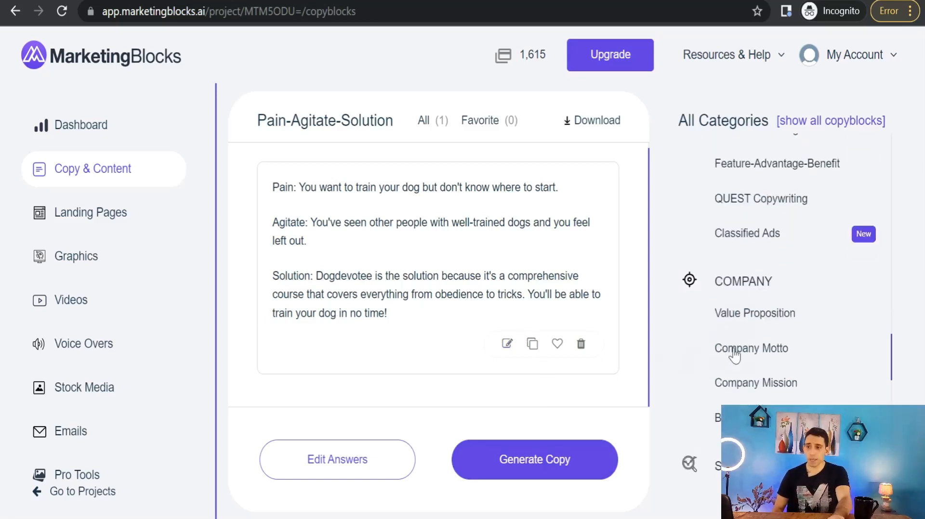
{"action": "scroll", "coordinate": [759, 290], "scroll_direction": "down", "scroll_amount": 3}
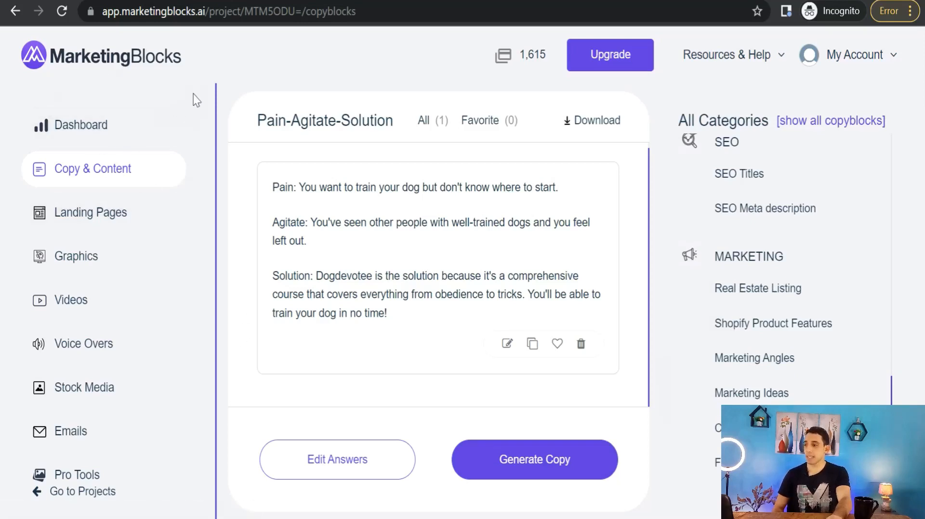
Create a new landing page titled "Dogdevotee course" from the accounting services template.
{"action": "left_click", "coordinate": [75, 223]}
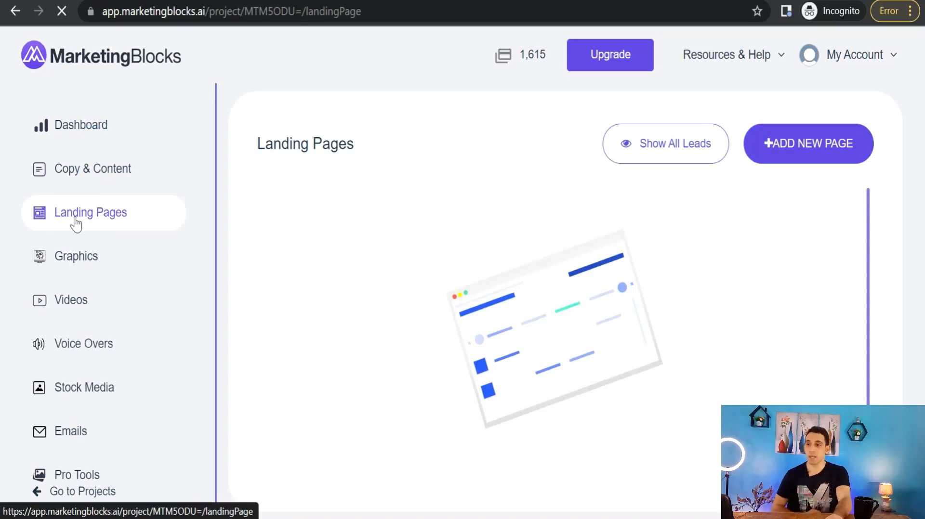
{"action": "left_click", "coordinate": [797, 157]}
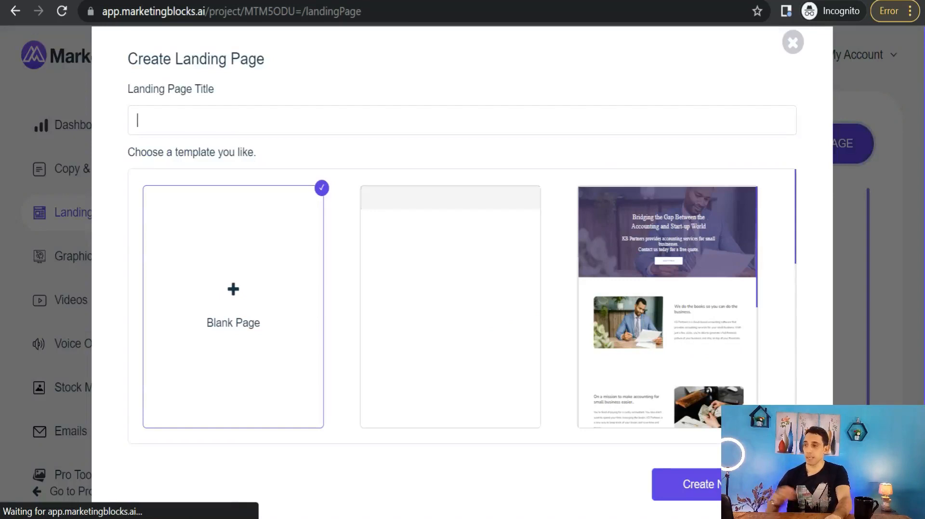
{"action": "type", "text": "gg"}
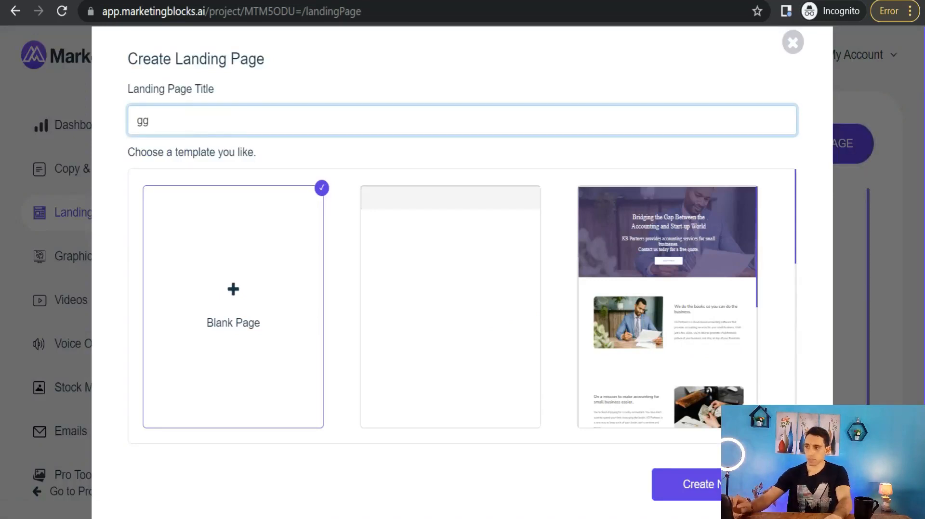
{"action": "key", "text": "BackSpace"}
{"action": "key", "text": "BackSpace"}
{"action": "type", "text": "dogdev"}
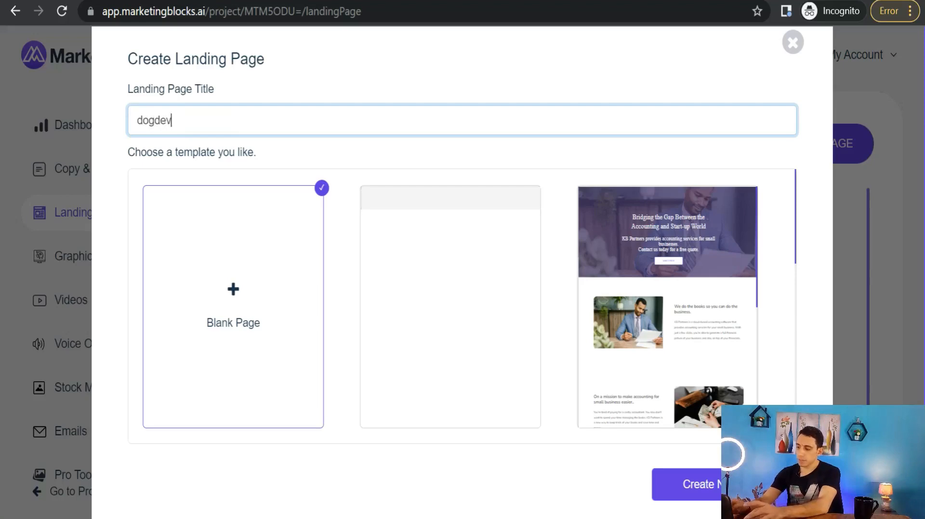
{"action": "type", "text": "otee course"}
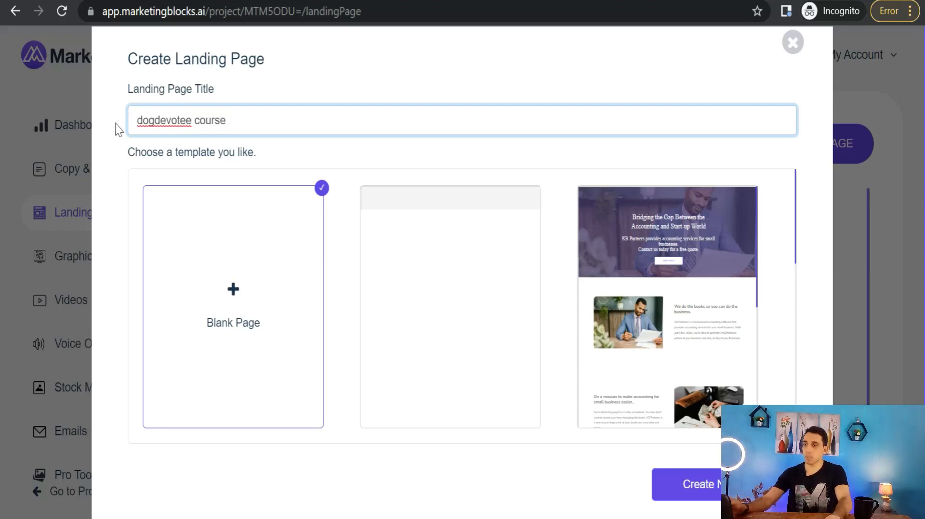
{"action": "left_click", "coordinate": [142, 121]}
{"action": "key", "text": "BackSpace"}
{"action": "type", "text": "D"}
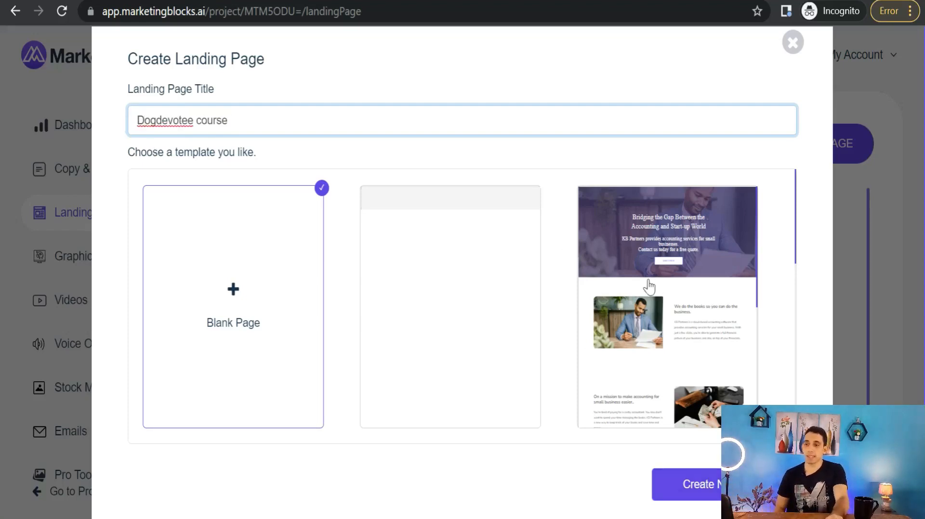
{"action": "left_click", "coordinate": [674, 293]}
{"action": "left_click", "coordinate": [709, 491]}
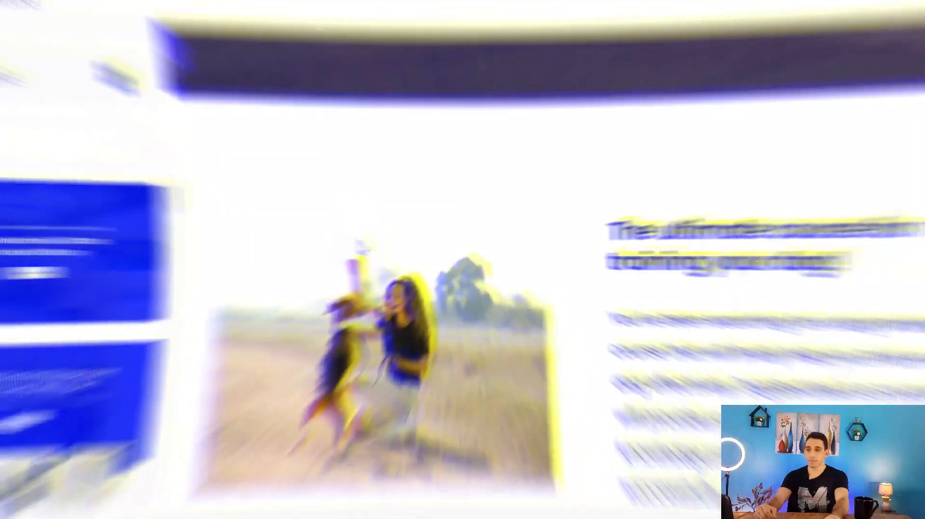
Examine the generated landing page's hero, course introduction and motto sections, including their text and dog images.
{"action": "scroll", "coordinate": [386, 236], "scroll_direction": "up", "scroll_amount": 6}
{"action": "scroll", "coordinate": [507, 222], "scroll_direction": "down", "scroll_amount": 6}
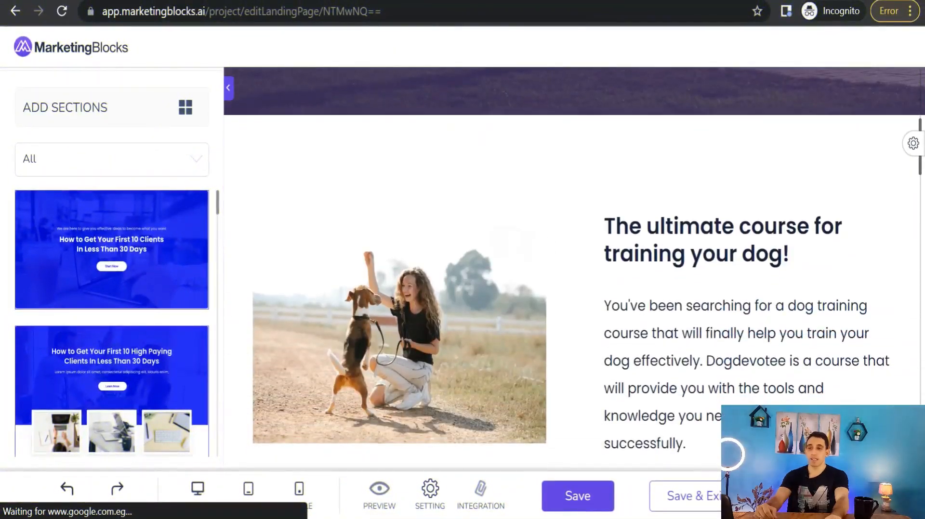
{"action": "scroll", "coordinate": [731, 454], "scroll_direction": "down", "scroll_amount": 5}
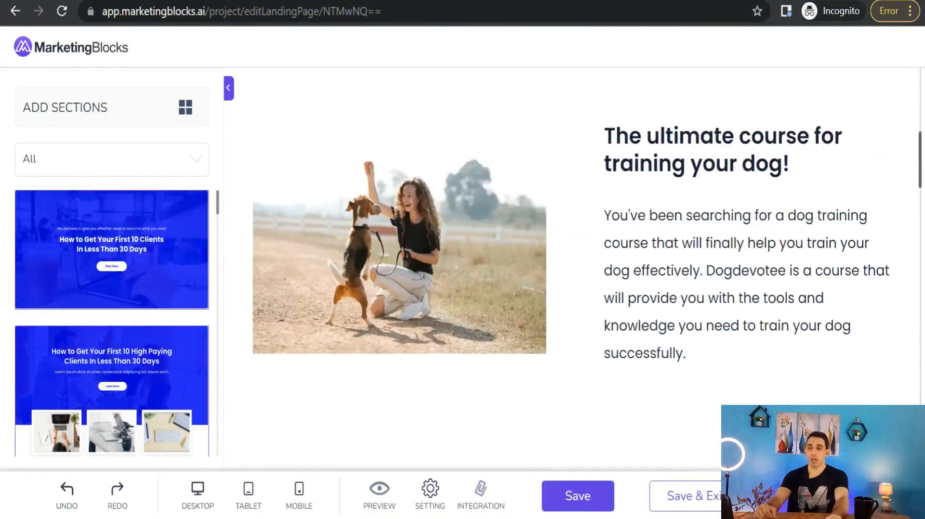
{"action": "scroll", "coordinate": [731, 455], "scroll_direction": "up", "scroll_amount": 5}
{"action": "scroll", "coordinate": [731, 454], "scroll_direction": "up", "scroll_amount": 1}
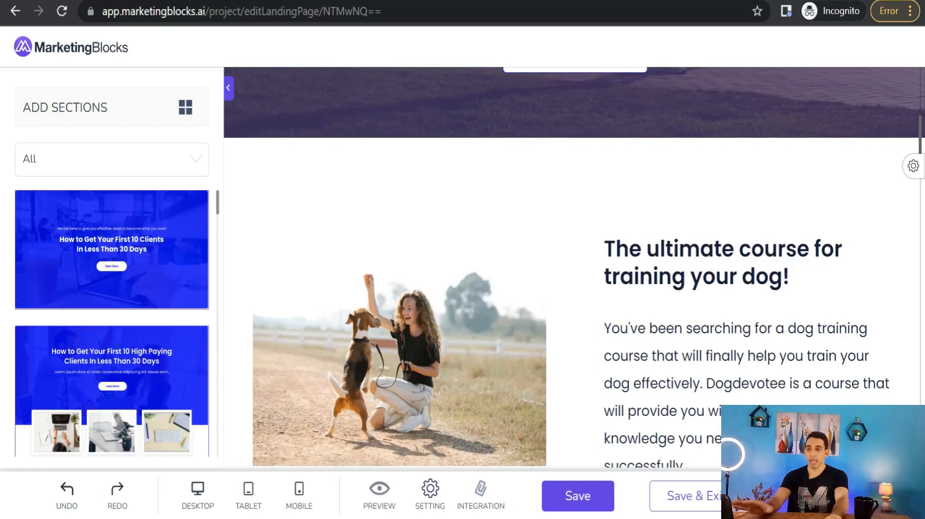
{"action": "scroll", "coordinate": [503, 292], "scroll_direction": "down", "scroll_amount": 10}
{"action": "scroll", "coordinate": [765, 202], "scroll_direction": "up", "scroll_amount": 5}
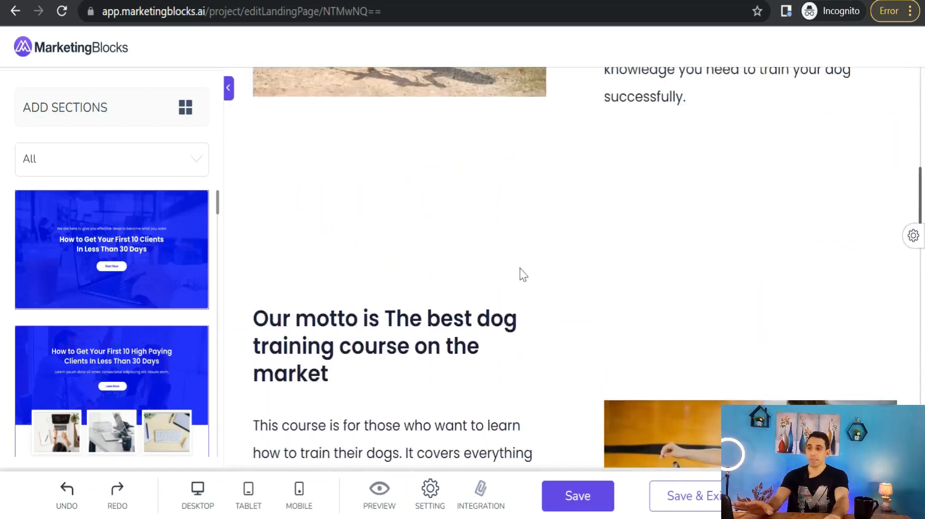
{"action": "scroll", "coordinate": [566, 299], "scroll_direction": "down", "scroll_amount": 5}
{"action": "scroll", "coordinate": [567, 299], "scroll_direction": "up", "scroll_amount": 3}
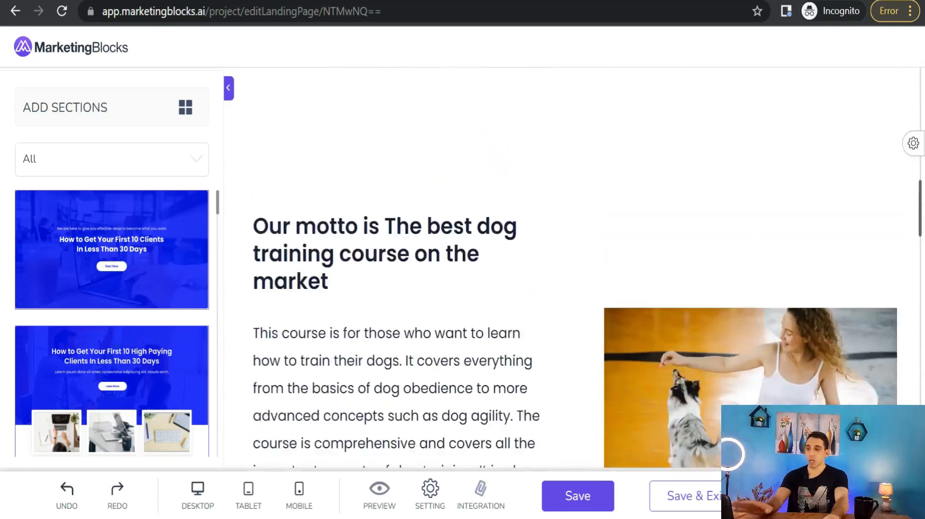
{"action": "scroll", "coordinate": [524, 304], "scroll_direction": "down", "scroll_amount": 5}
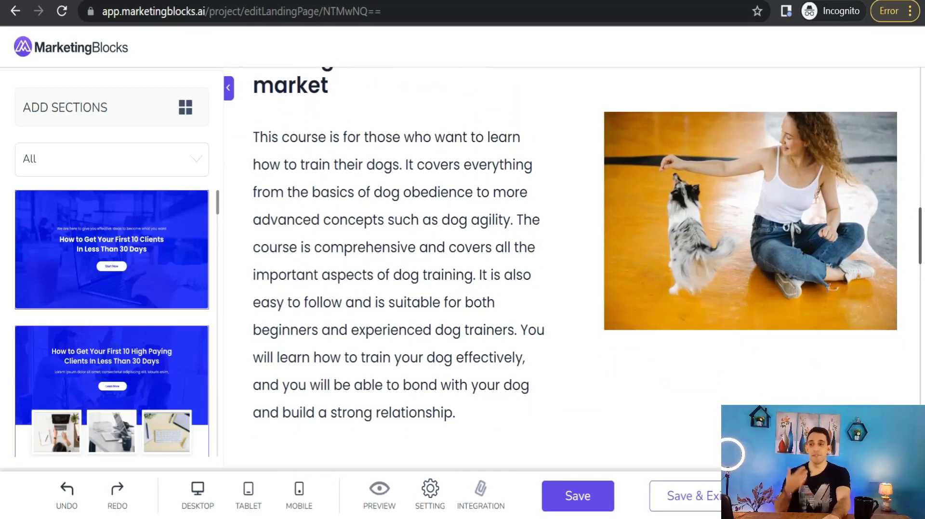
Examine the landing page's testimonial section and its customer cards.
{"action": "scroll", "coordinate": [732, 453], "scroll_direction": "down", "scroll_amount": 10}
{"action": "scroll", "coordinate": [732, 453], "scroll_direction": "up", "scroll_amount": 5}
{"action": "scroll", "coordinate": [731, 454], "scroll_direction": "up", "scroll_amount": 1}
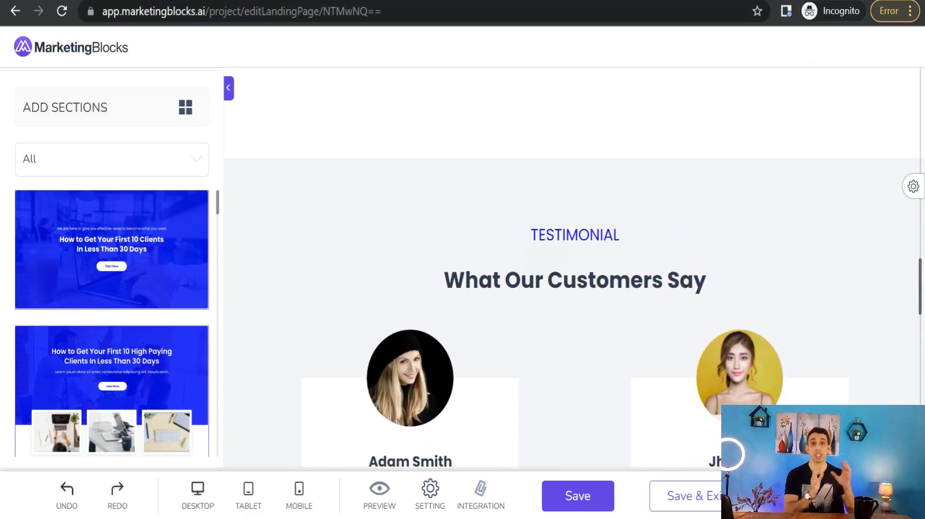
{"action": "scroll", "coordinate": [531, 275], "scroll_direction": "down", "scroll_amount": 6}
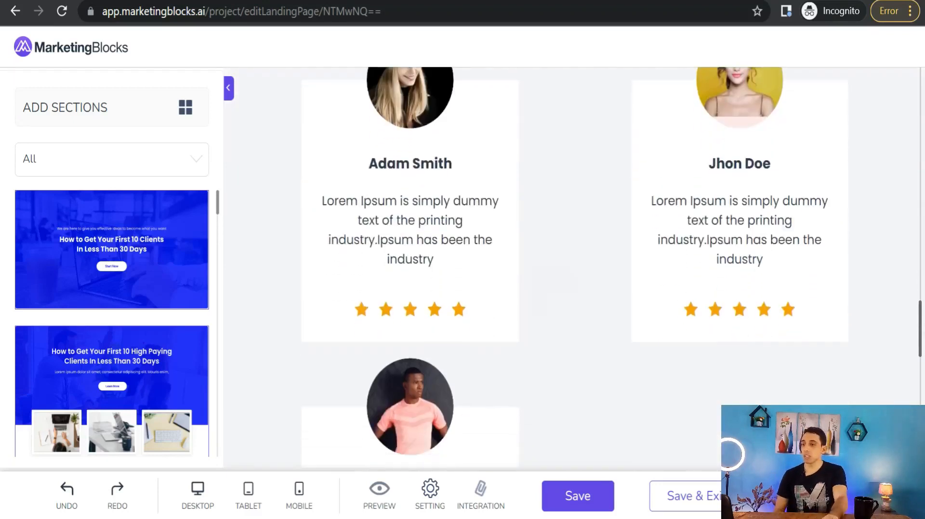
{"action": "scroll", "coordinate": [530, 275], "scroll_direction": "up", "scroll_amount": 6}
{"action": "scroll", "coordinate": [419, 270], "scroll_direction": "up", "scroll_amount": 3}
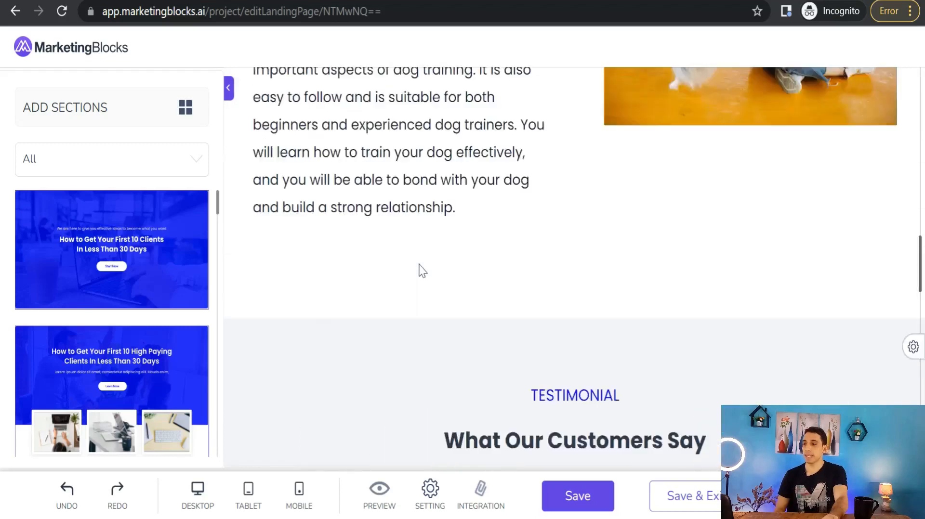
{"action": "scroll", "coordinate": [419, 264], "scroll_direction": "down", "scroll_amount": 10}
{"action": "scroll", "coordinate": [669, 264], "scroll_direction": "up", "scroll_amount": 7}
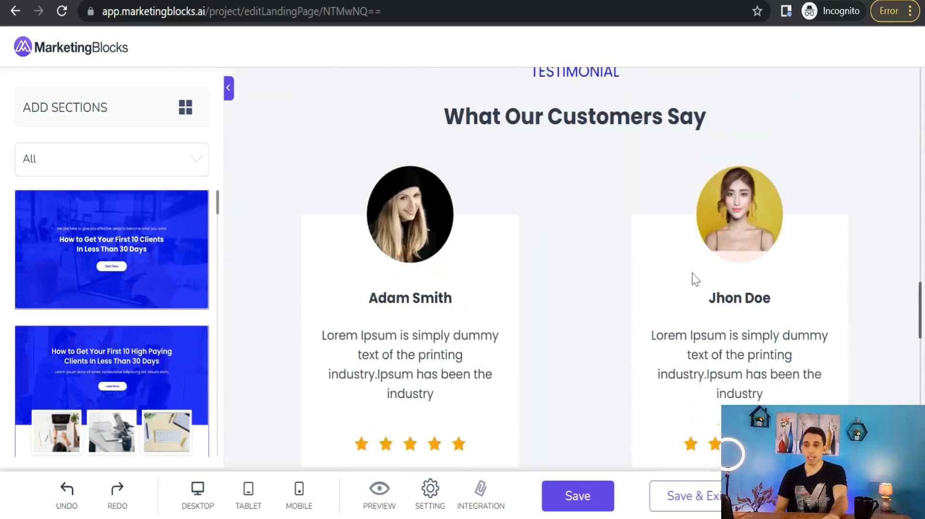
Insert "TYTY" before the second "Ipsum" in the second testimonial's text.
{"action": "left_click", "coordinate": [730, 316]}
{"action": "left_click", "coordinate": [689, 406]}
{"action": "scroll", "coordinate": [689, 406], "scroll_direction": "down", "scroll_amount": 6}
{"action": "left_click", "coordinate": [727, 152]}
{"action": "scroll", "coordinate": [726, 339], "scroll_direction": "up", "scroll_amount": 7}
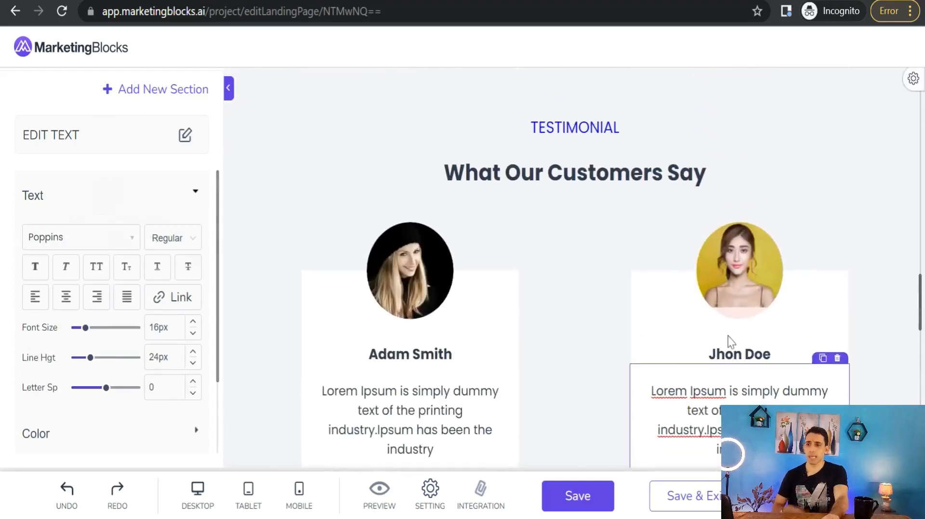
{"action": "scroll", "coordinate": [714, 392], "scroll_direction": "down", "scroll_amount": 7}
{"action": "left_click", "coordinate": [706, 131]}
{"action": "type", "text": "TYTY"}
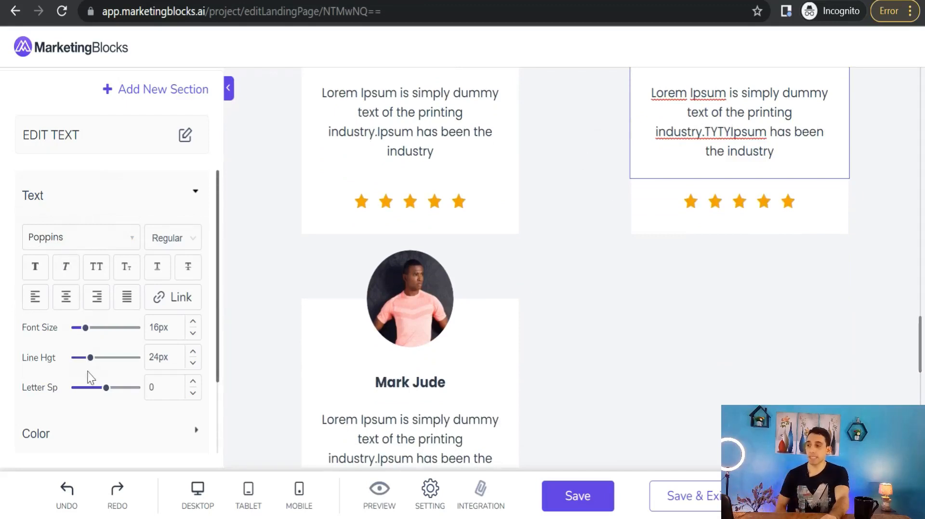
Review the text styling options and the landing page's closing call-to-action section.
{"action": "scroll", "coordinate": [93, 366], "scroll_direction": "down", "scroll_amount": 2}
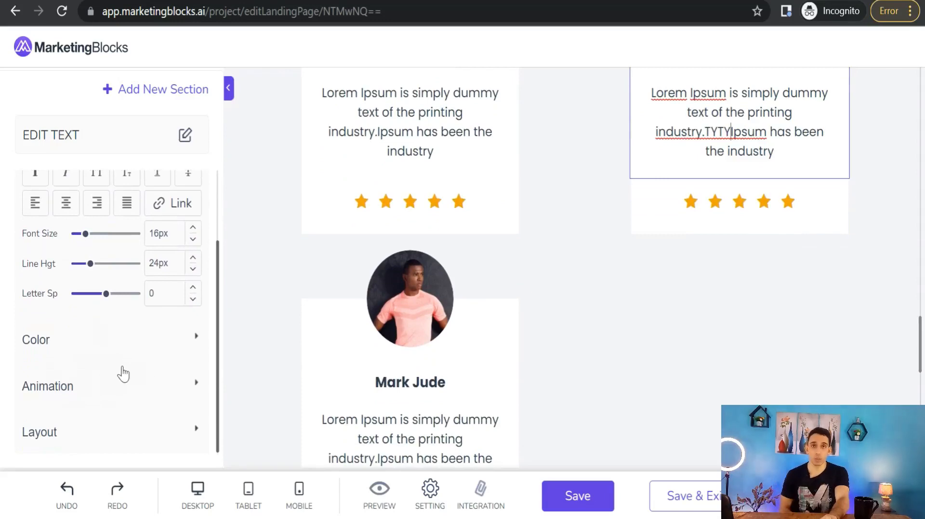
{"action": "scroll", "coordinate": [121, 373], "scroll_direction": "up", "scroll_amount": 2}
{"action": "scroll", "coordinate": [584, 262], "scroll_direction": "up", "scroll_amount": 5}
{"action": "scroll", "coordinate": [568, 266], "scroll_direction": "down", "scroll_amount": 10}
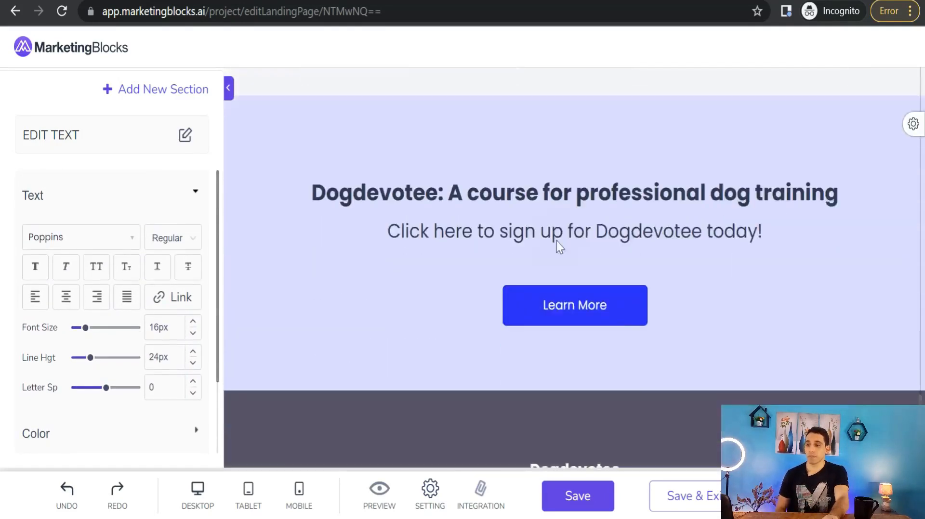
{"action": "scroll", "coordinate": [557, 243], "scroll_direction": "up", "scroll_amount": 4}
Save the landing page and return to the project's list of landing pages.
{"action": "left_click", "coordinate": [586, 511]}
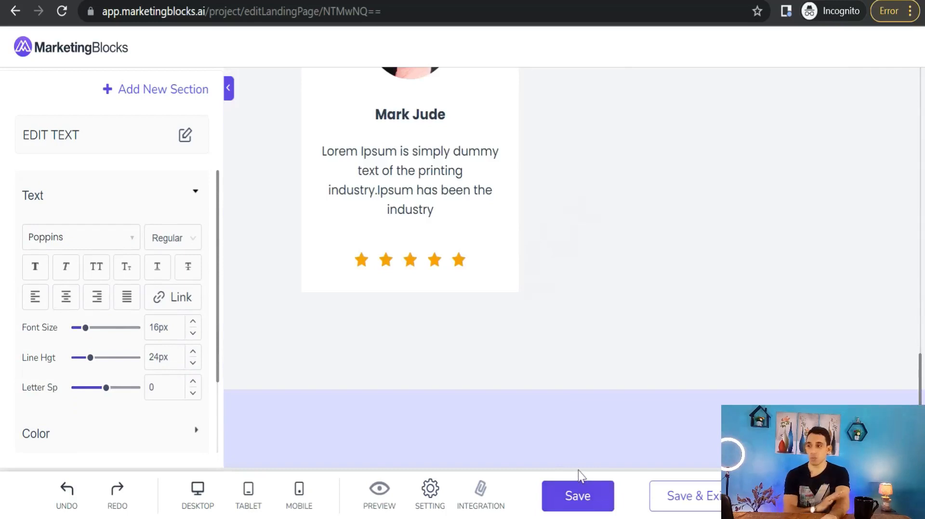
{"action": "scroll", "coordinate": [541, 408], "scroll_direction": "up", "scroll_amount": 10}
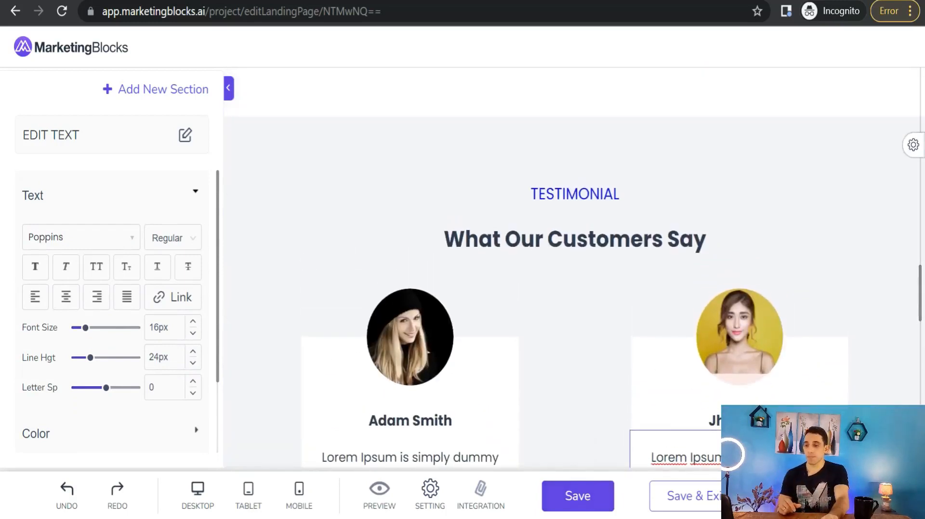
{"action": "left_click", "coordinate": [71, 48]}
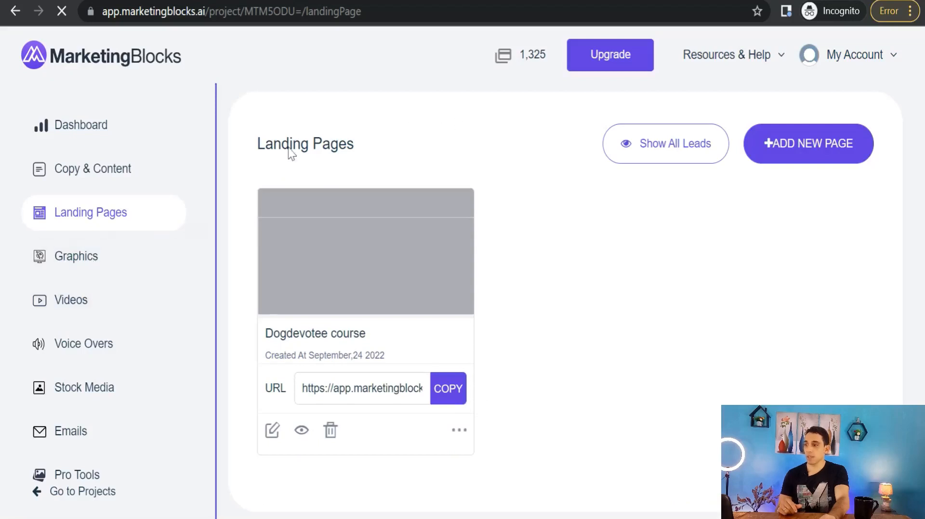
Open the project's Graphics section and look through the business card, Google Ads, letterhead, logo and social media designs.
{"action": "left_click", "coordinate": [102, 264]}
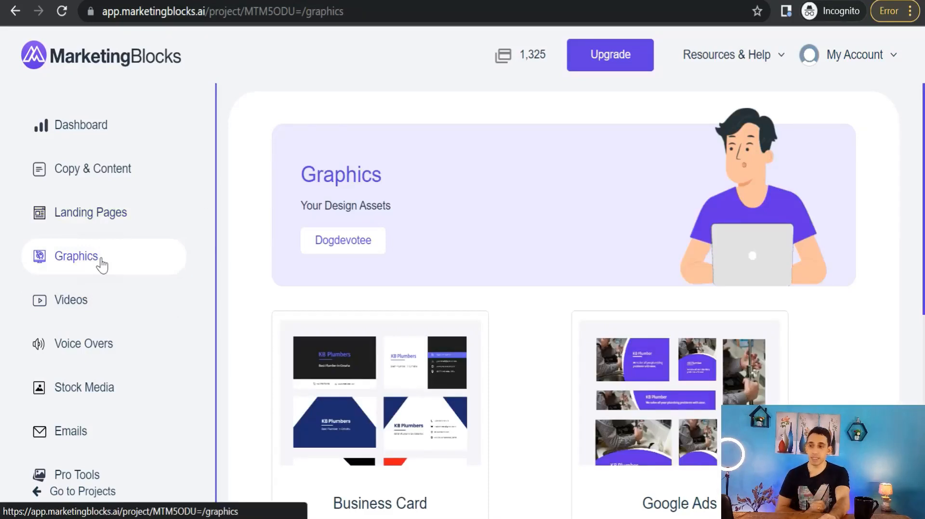
{"action": "scroll", "coordinate": [382, 320], "scroll_direction": "down", "scroll_amount": 3}
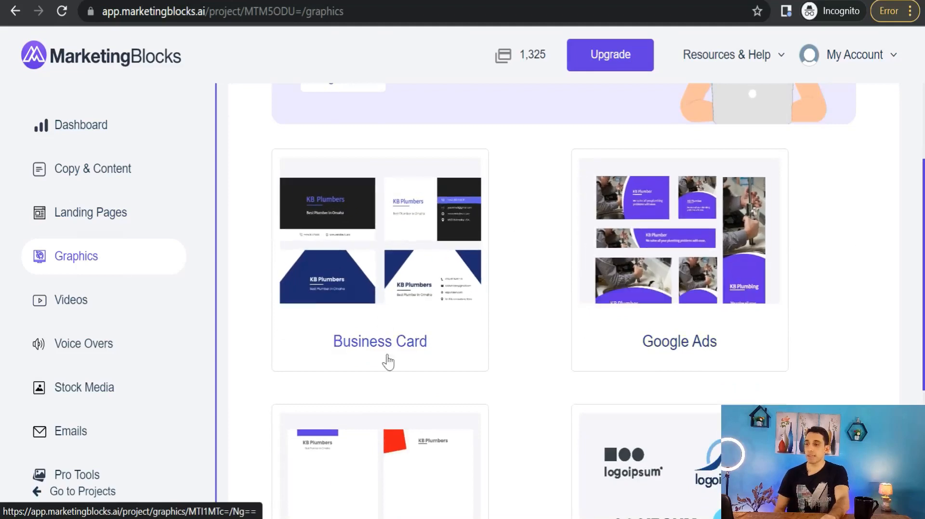
{"action": "scroll", "coordinate": [708, 335], "scroll_direction": "down", "scroll_amount": 5}
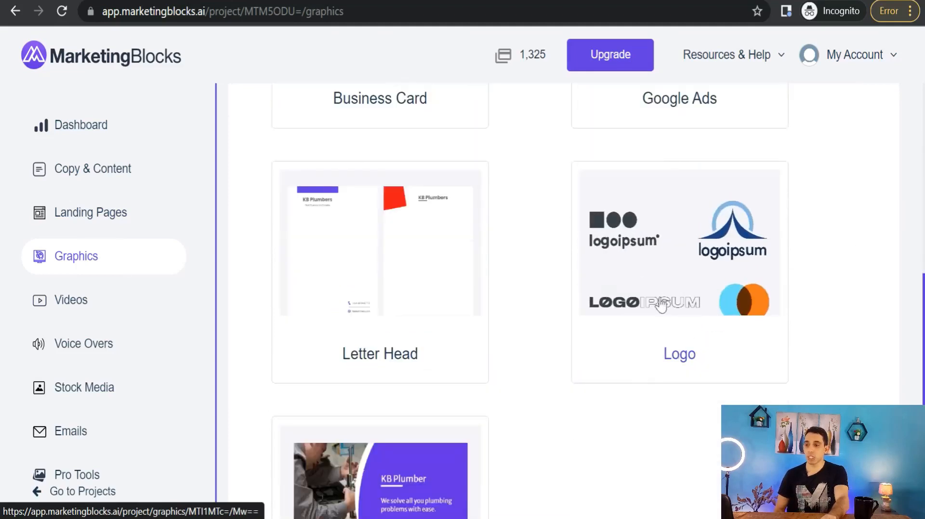
{"action": "scroll", "coordinate": [388, 340], "scroll_direction": "down", "scroll_amount": 3}
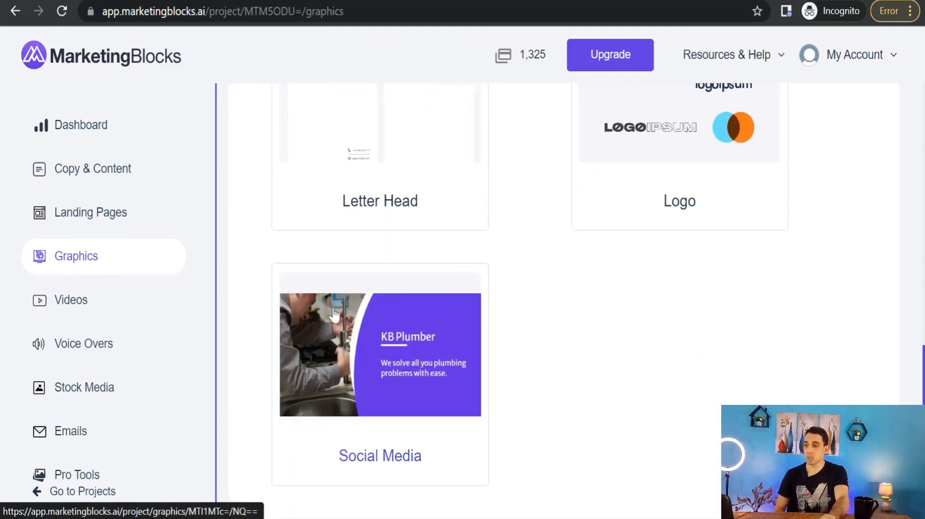
Open the Social Media graphics for the Dogdevotee project and look through the available design templates.
{"action": "left_click", "coordinate": [376, 379]}
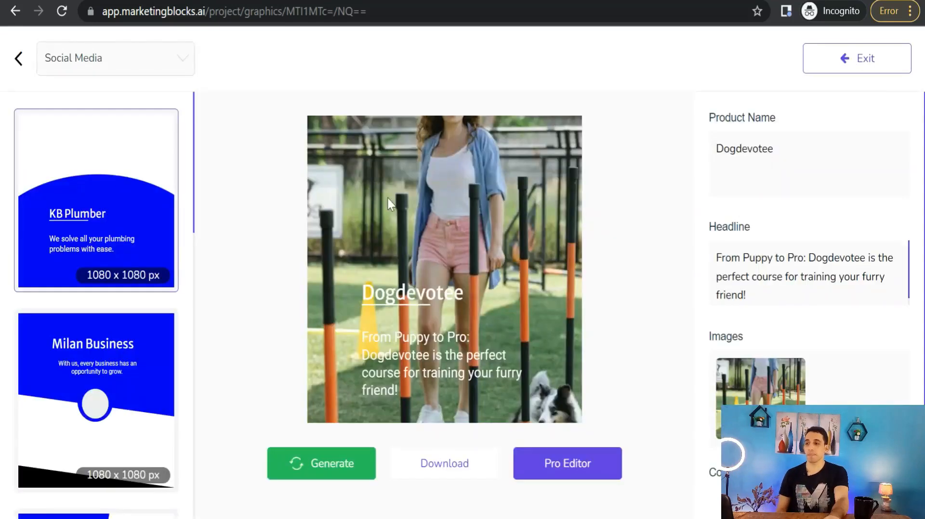
{"action": "scroll", "coordinate": [113, 268], "scroll_direction": "down", "scroll_amount": 15}
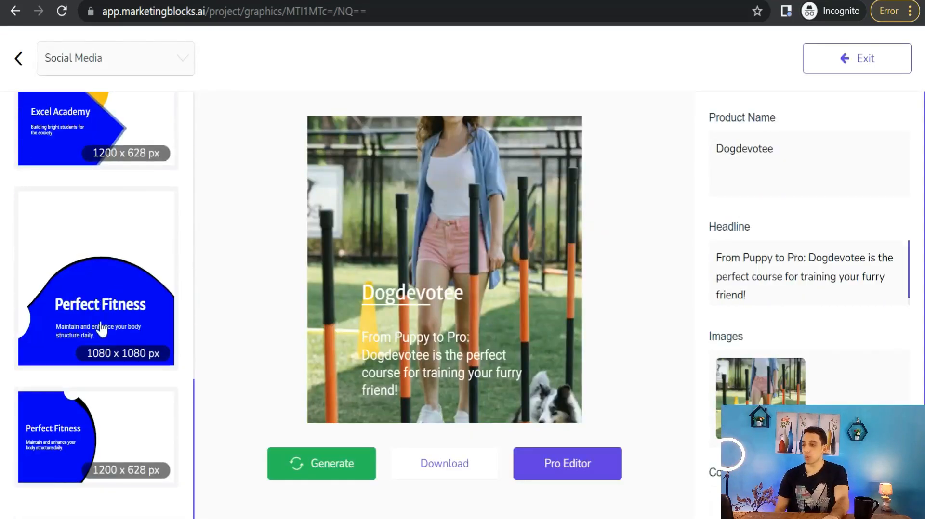
{"action": "scroll", "coordinate": [103, 330], "scroll_direction": "up", "scroll_amount": 10}
{"action": "scroll", "coordinate": [103, 332], "scroll_direction": "up", "scroll_amount": 4}
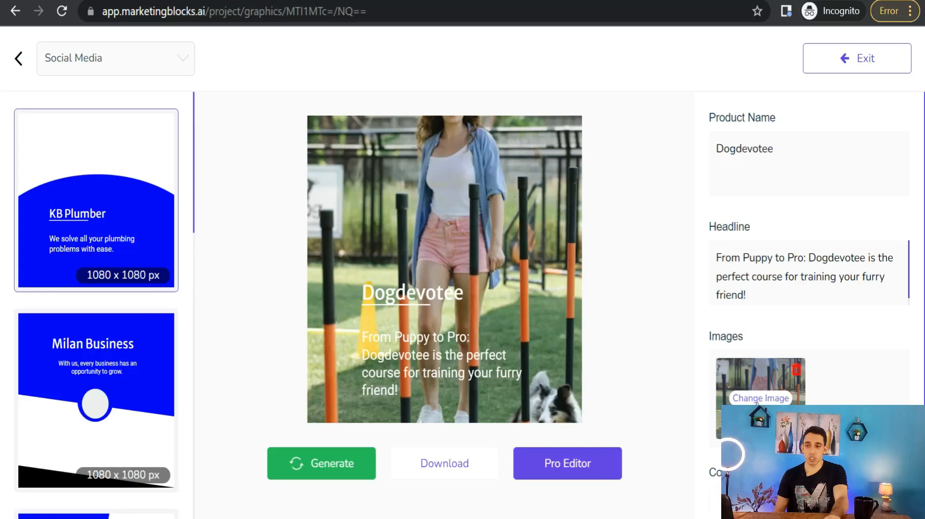
Browse the Stock, Illustrations and People choices for replacing the social media design's image, and close the file chooser without choosing one.
{"action": "left_click", "coordinate": [759, 398]}
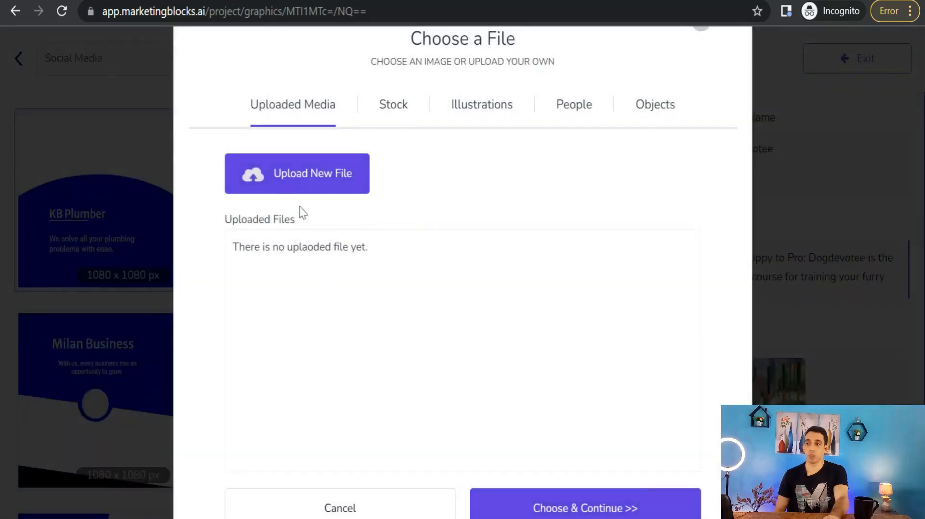
{"action": "left_click", "coordinate": [393, 110]}
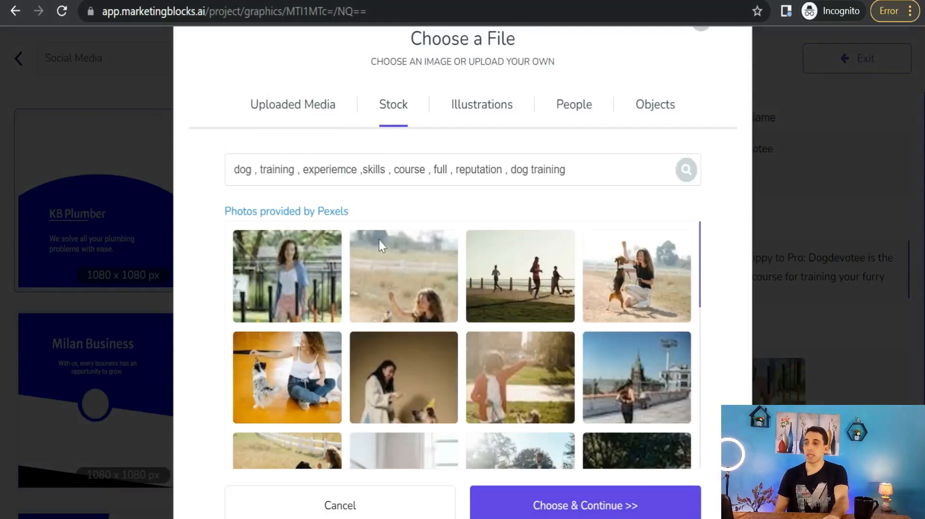
{"action": "scroll", "coordinate": [319, 316], "scroll_direction": "down", "scroll_amount": 3}
{"action": "scroll", "coordinate": [368, 303], "scroll_direction": "down", "scroll_amount": 5}
{"action": "scroll", "coordinate": [420, 404], "scroll_direction": "down", "scroll_amount": 5}
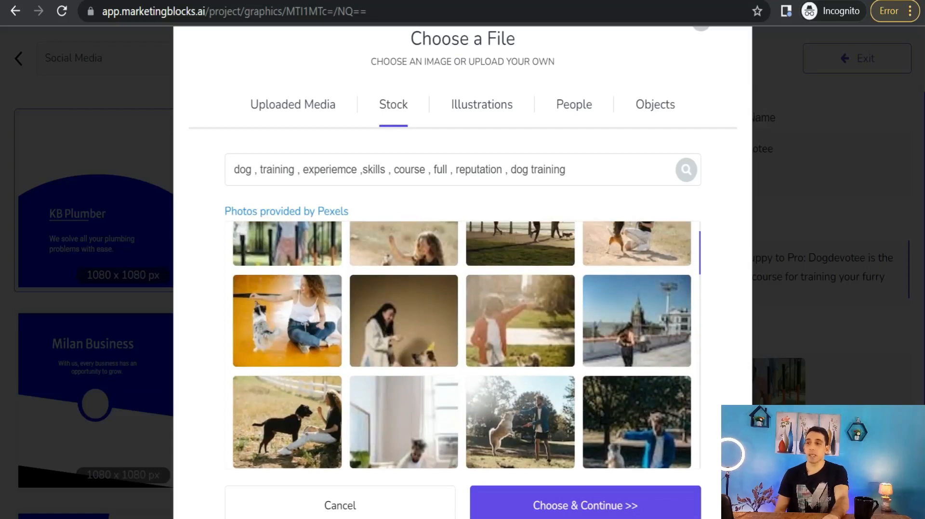
{"action": "left_click", "coordinate": [493, 116]}
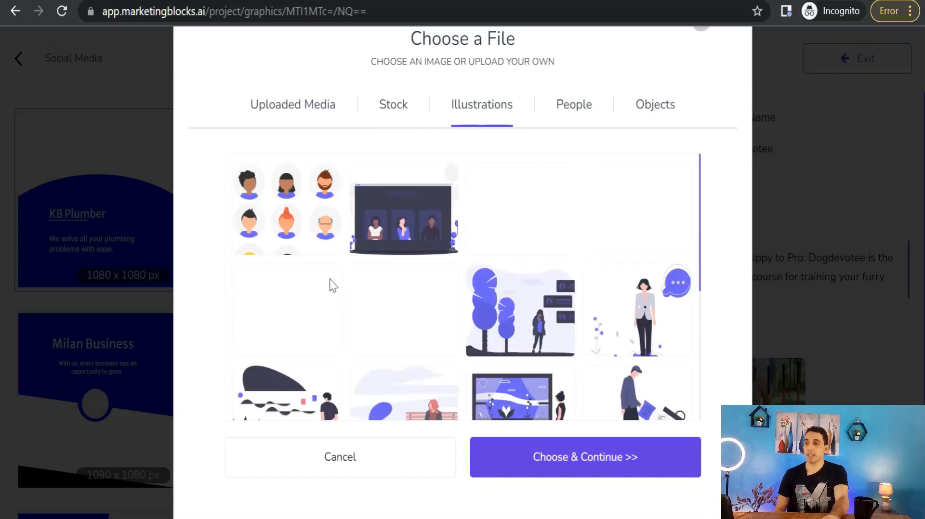
{"action": "left_click", "coordinate": [571, 115]}
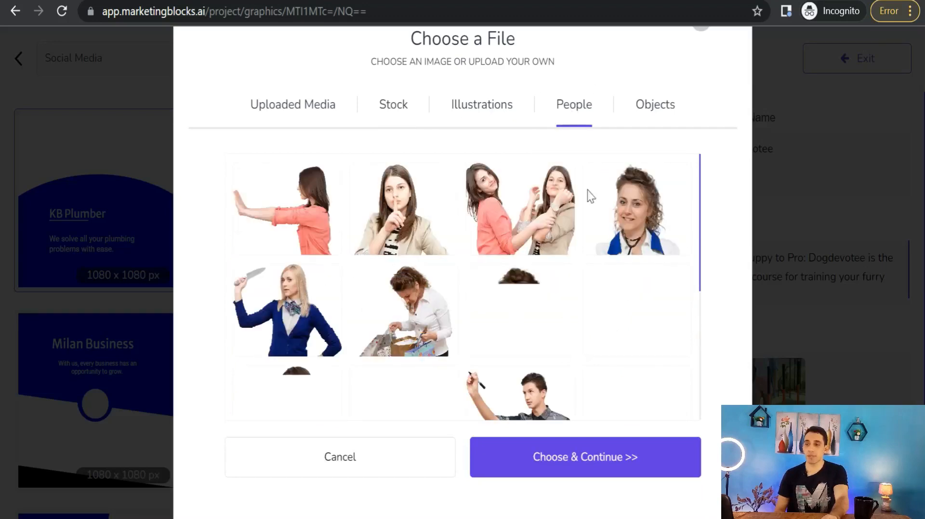
{"action": "scroll", "coordinate": [337, 314], "scroll_direction": "down", "scroll_amount": 3}
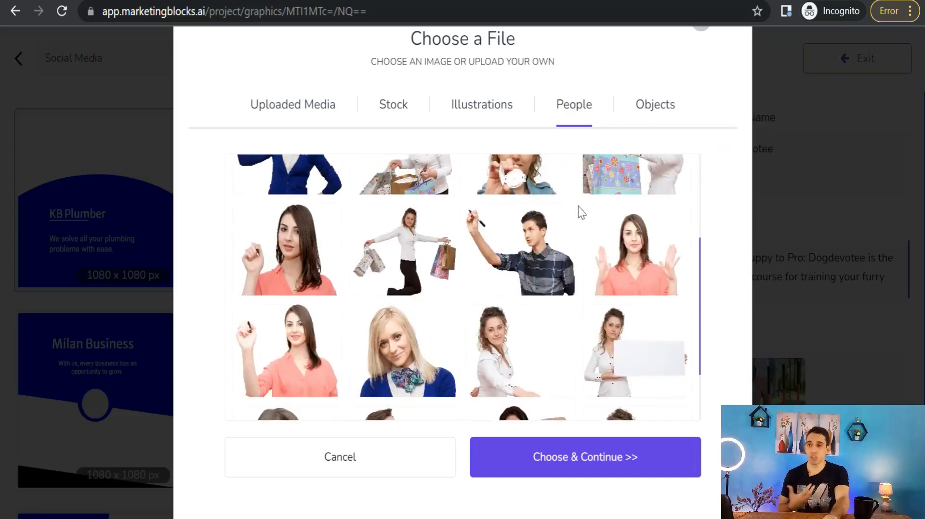
{"action": "left_click", "coordinate": [396, 440]}
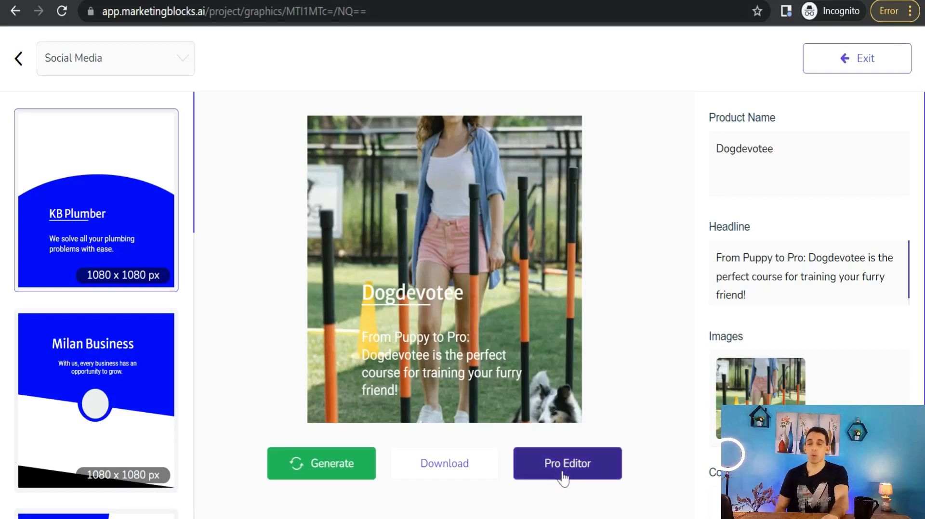
Download the 1080 x 1080 px social media design and exit to the project's Graphics section.
{"action": "left_click", "coordinate": [443, 475]}
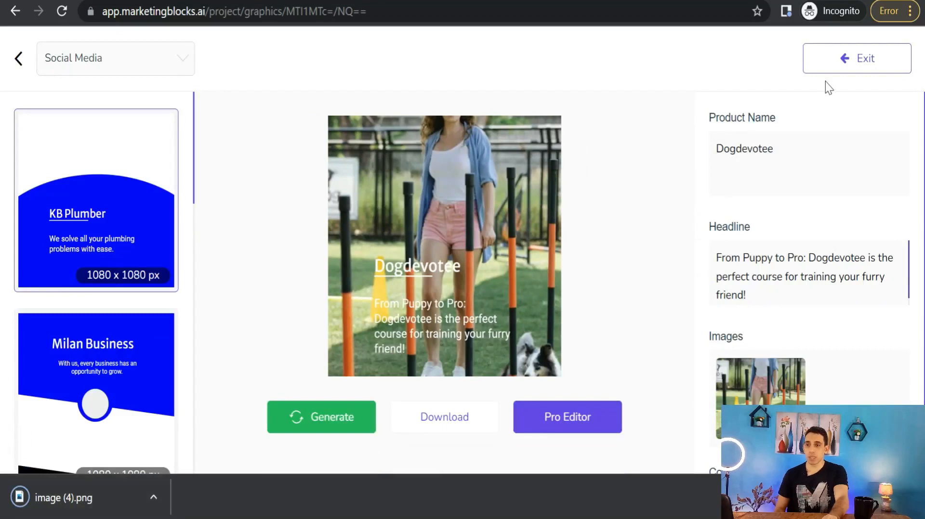
{"action": "left_click", "coordinate": [848, 65]}
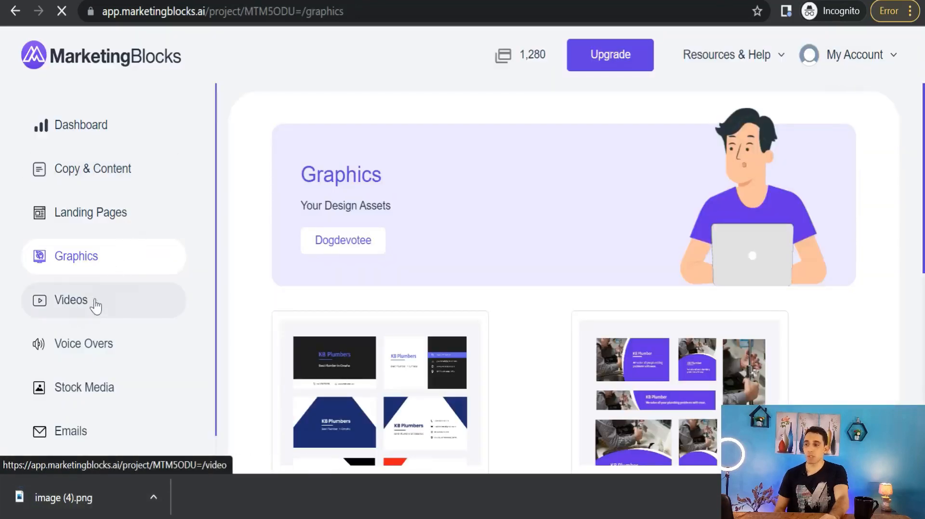
Open the project's Videos section, play the generated dog training video and pause it near the end.
{"action": "left_click", "coordinate": [95, 306]}
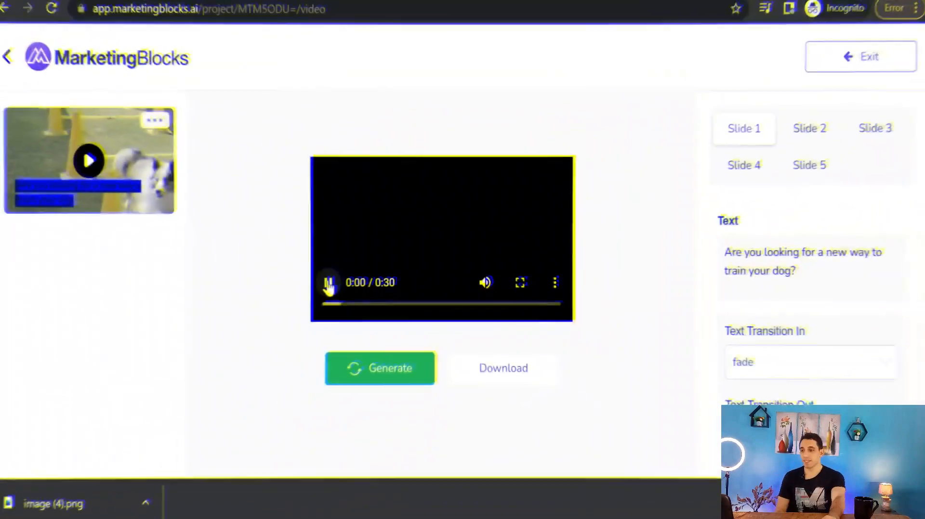
{"action": "left_click", "coordinate": [332, 282]}
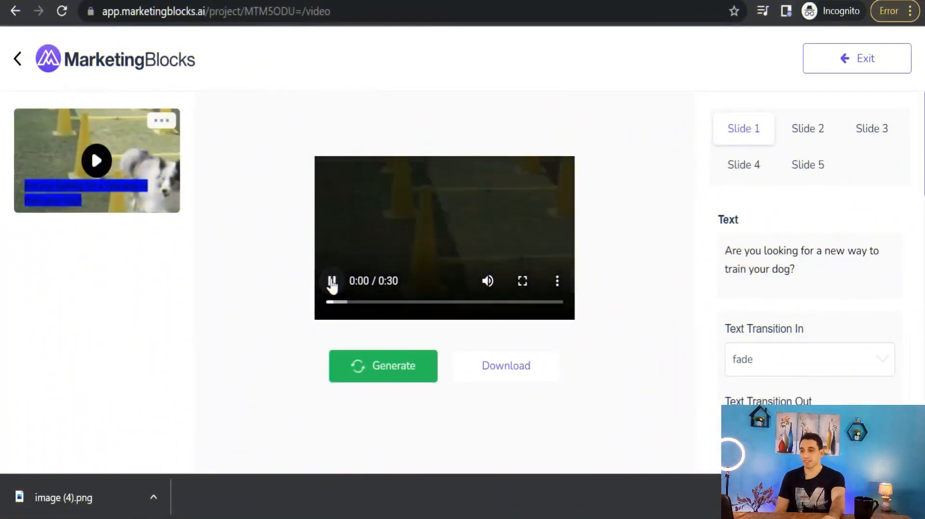
{"action": "mouse_move", "coordinate": [487, 284]}
{"action": "left_click", "coordinate": [443, 282]}
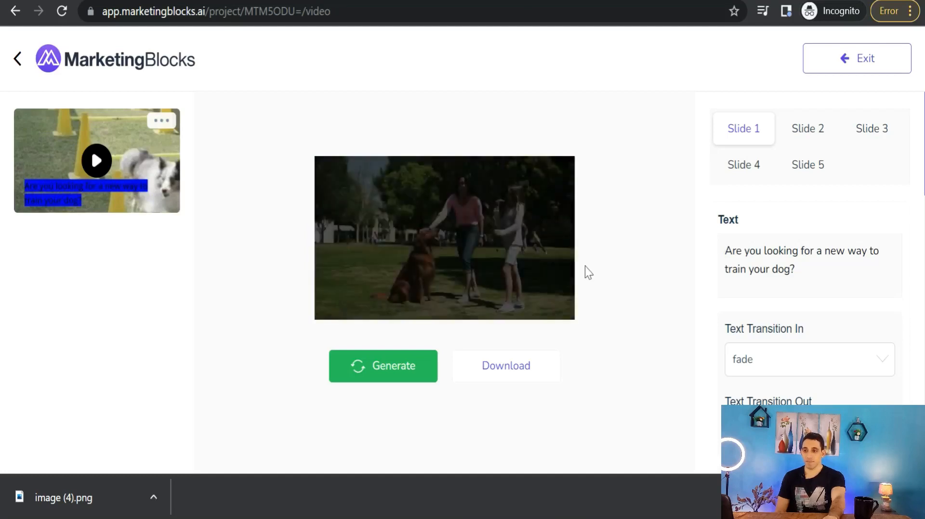
{"action": "left_click", "coordinate": [332, 281]}
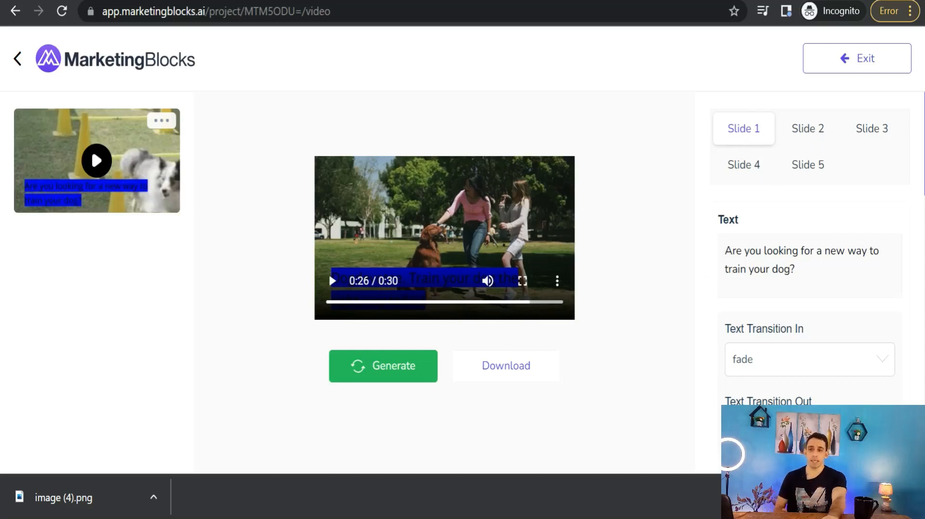
Review slide 1's text, transition and background settings plus the video's language, music and dimension options, and exit the video editor.
{"action": "scroll", "coordinate": [766, 333], "scroll_direction": "down", "scroll_amount": 2}
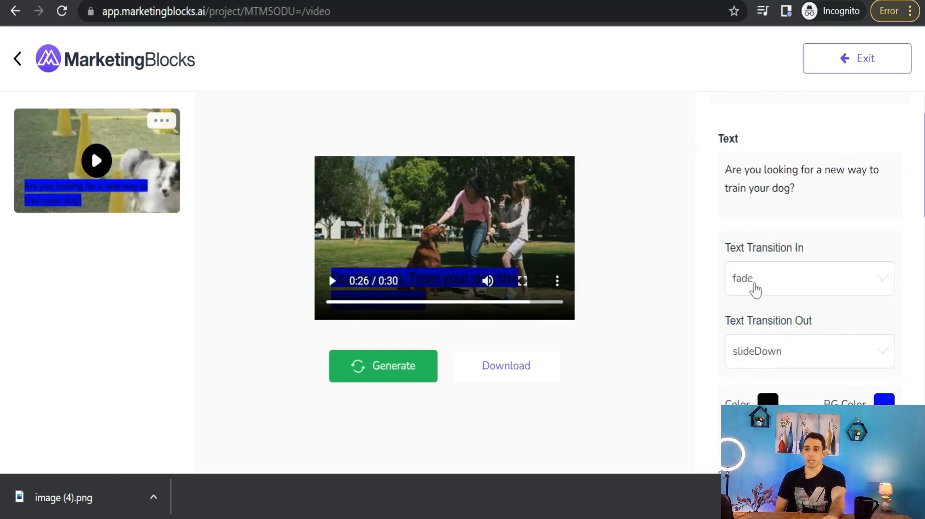
{"action": "scroll", "coordinate": [750, 294], "scroll_direction": "down", "scroll_amount": 2}
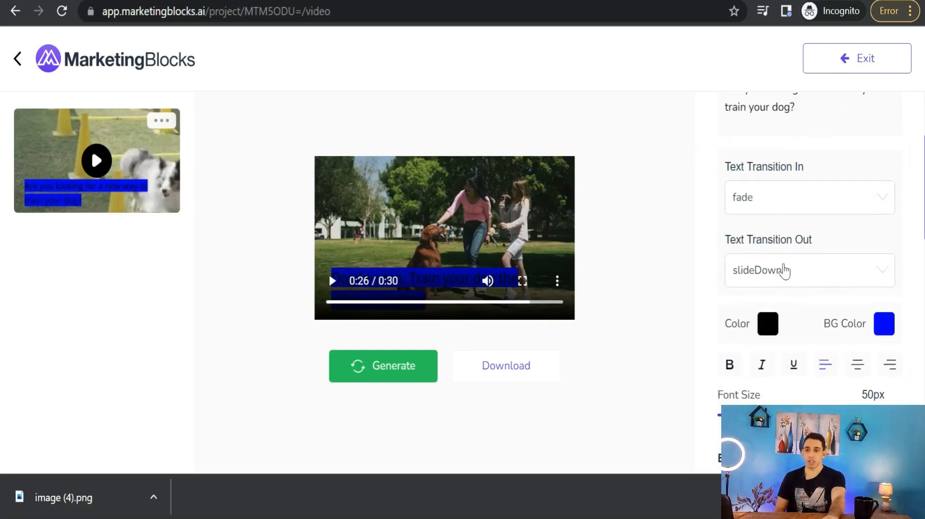
{"action": "scroll", "coordinate": [785, 268], "scroll_direction": "down", "scroll_amount": 2}
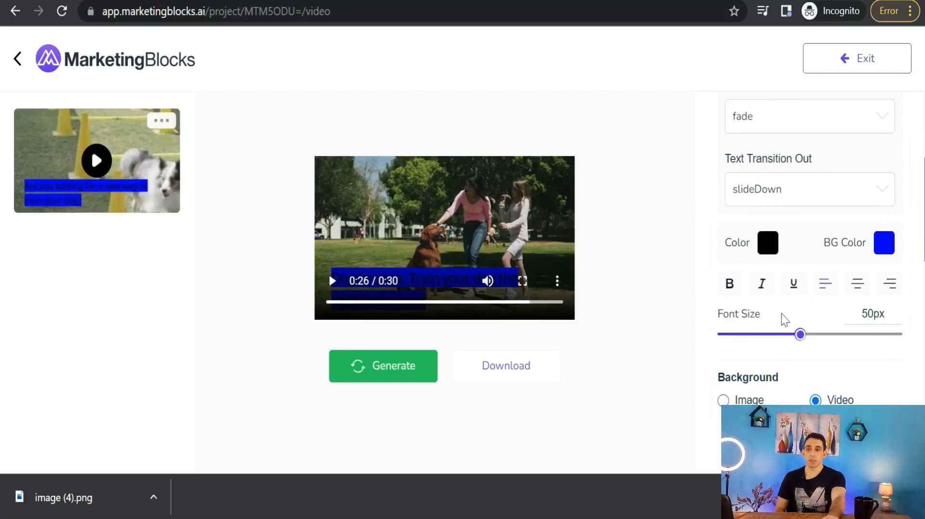
{"action": "scroll", "coordinate": [765, 339], "scroll_direction": "down", "scroll_amount": 2}
{"action": "scroll", "coordinate": [746, 303], "scroll_direction": "down", "scroll_amount": 2}
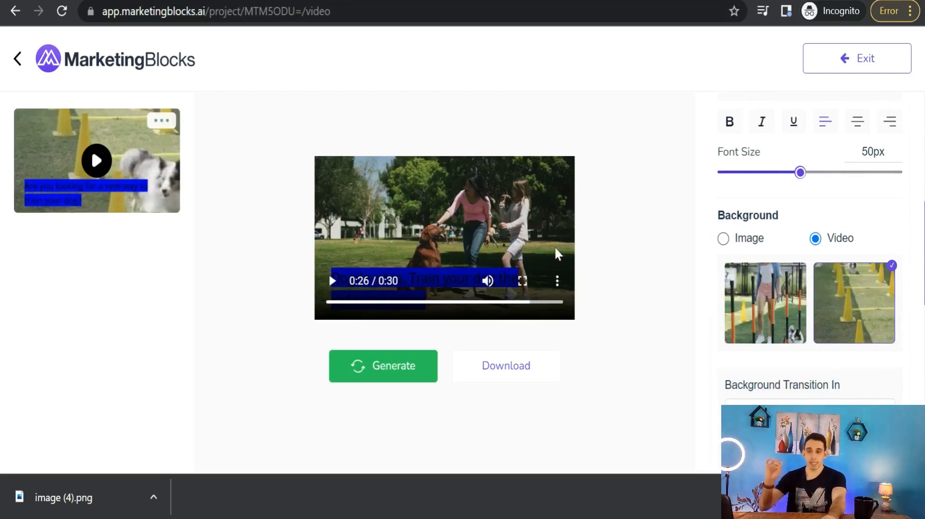
{"action": "scroll", "coordinate": [789, 383], "scroll_direction": "down", "scroll_amount": 3}
{"action": "scroll", "coordinate": [765, 372], "scroll_direction": "down", "scroll_amount": 2}
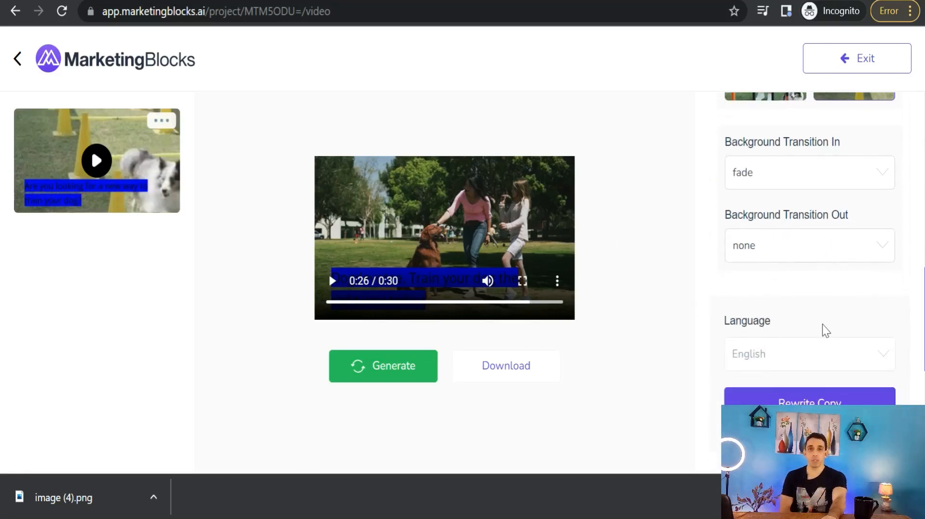
{"action": "scroll", "coordinate": [823, 324], "scroll_direction": "down", "scroll_amount": 3}
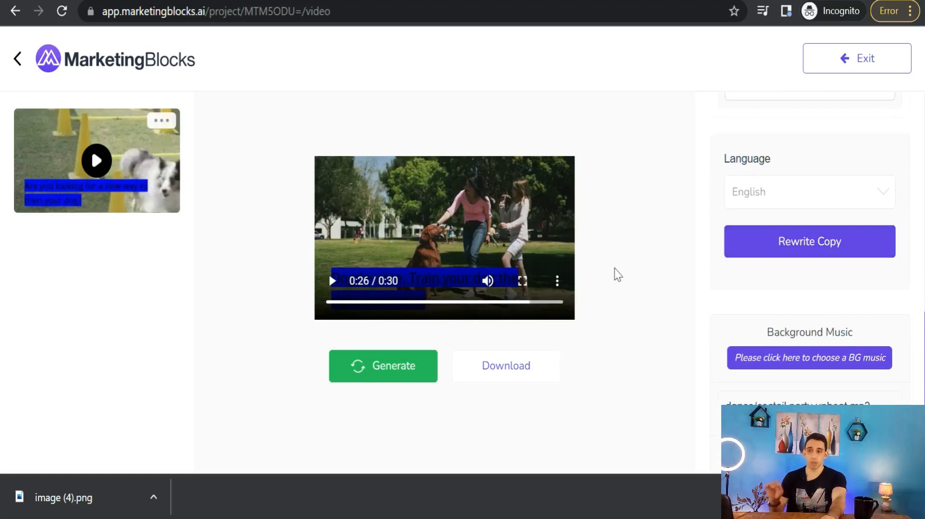
{"action": "scroll", "coordinate": [712, 334], "scroll_direction": "down", "scroll_amount": 4}
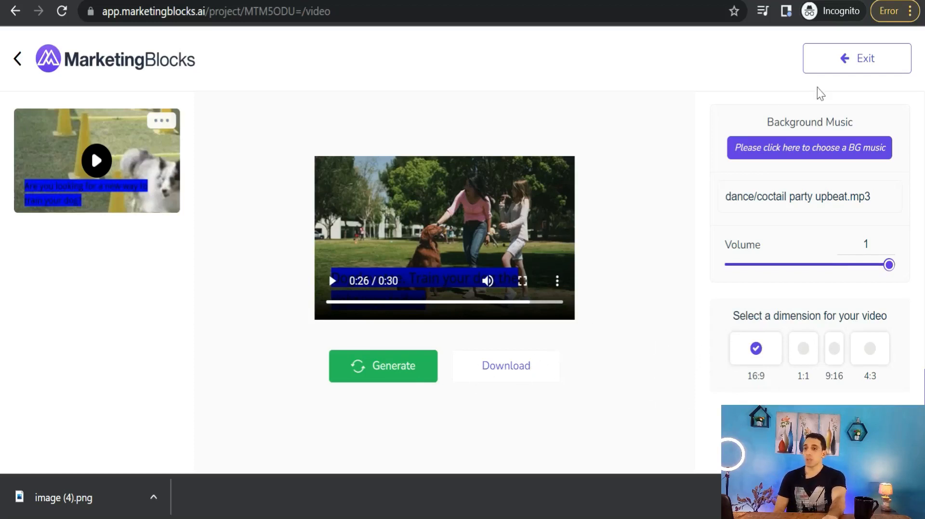
{"action": "left_click", "coordinate": [846, 65]}
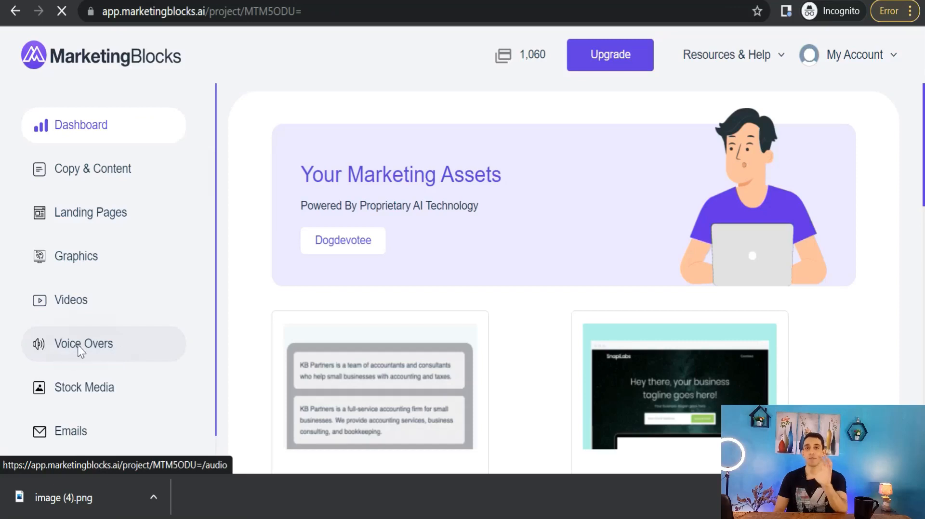
Open the project's Voice Overs section and look through the available languages and voices without changing the selection.
{"action": "left_click", "coordinate": [78, 353]}
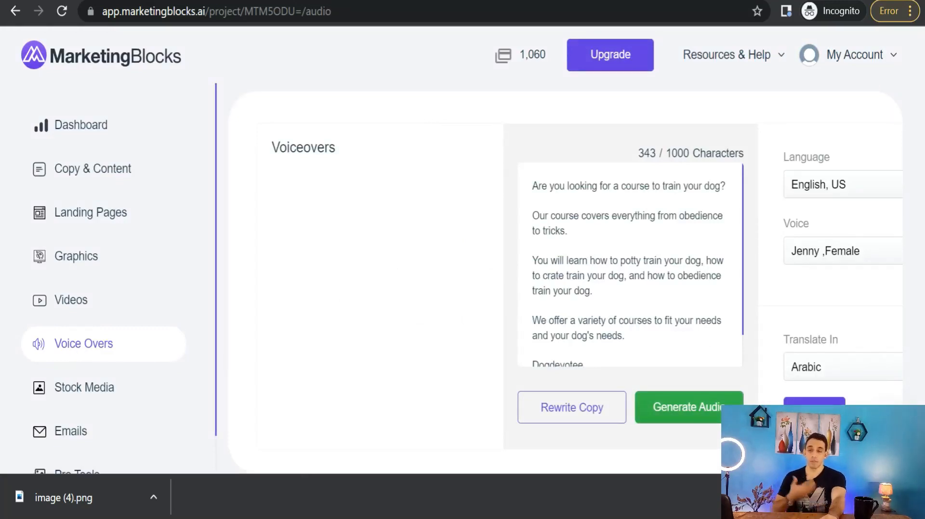
{"action": "left_click", "coordinate": [876, 191]}
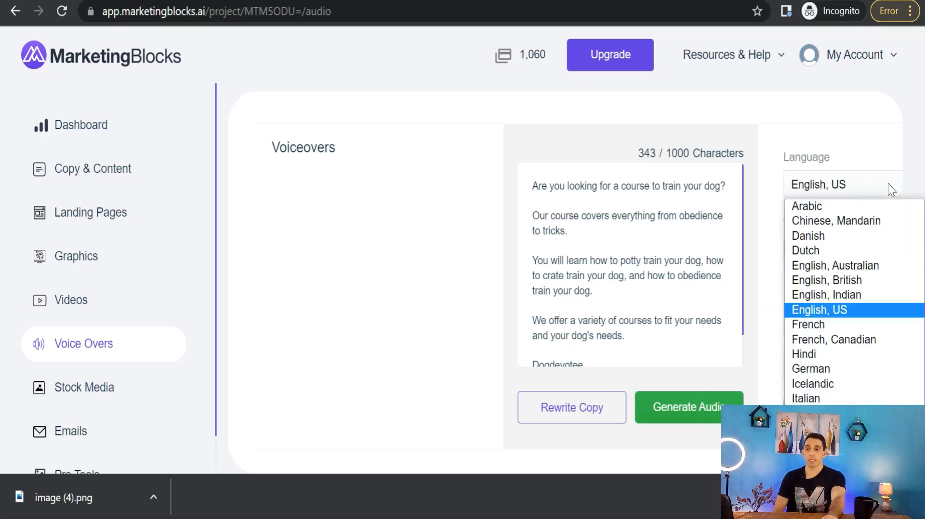
{"action": "scroll", "coordinate": [818, 270], "scroll_direction": "down", "scroll_amount": 2}
{"action": "scroll", "coordinate": [839, 212], "scroll_direction": "up", "scroll_amount": 2}
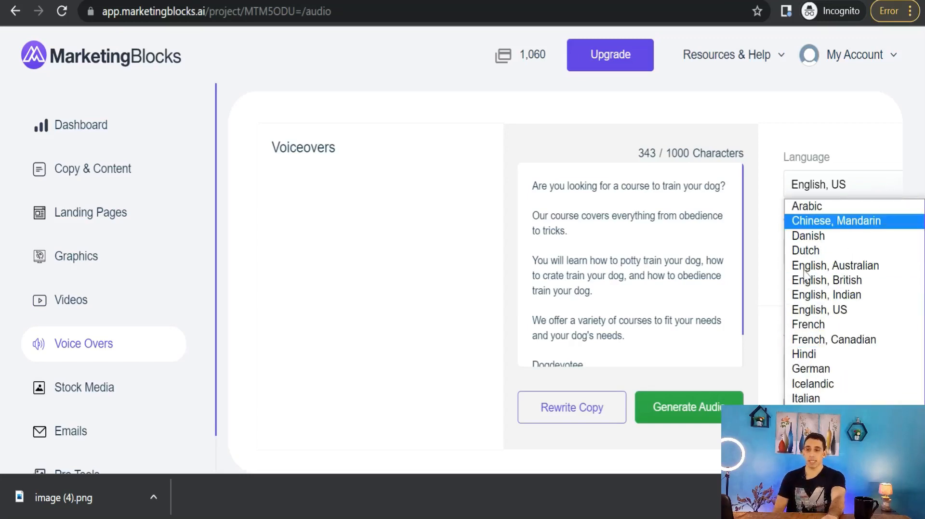
{"action": "scroll", "coordinate": [847, 306], "scroll_direction": "down", "scroll_amount": 3}
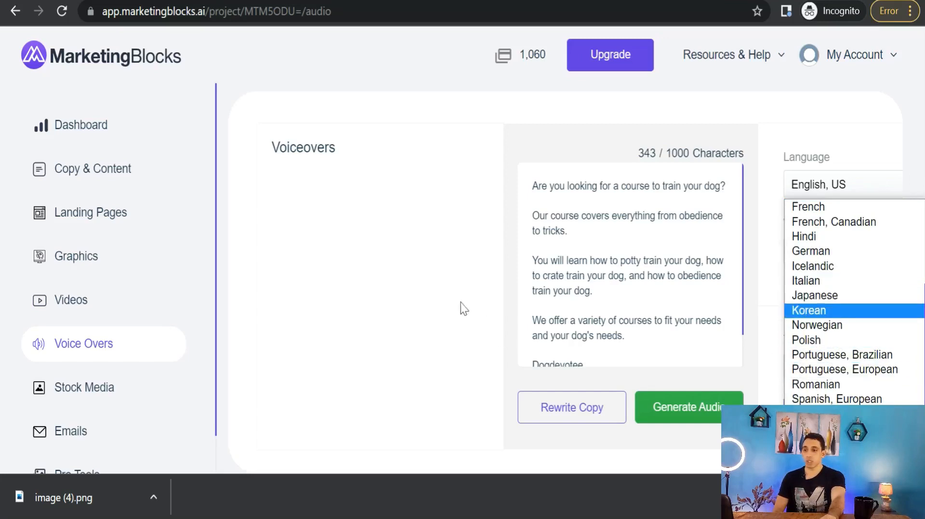
{"action": "left_click", "coordinate": [404, 279]}
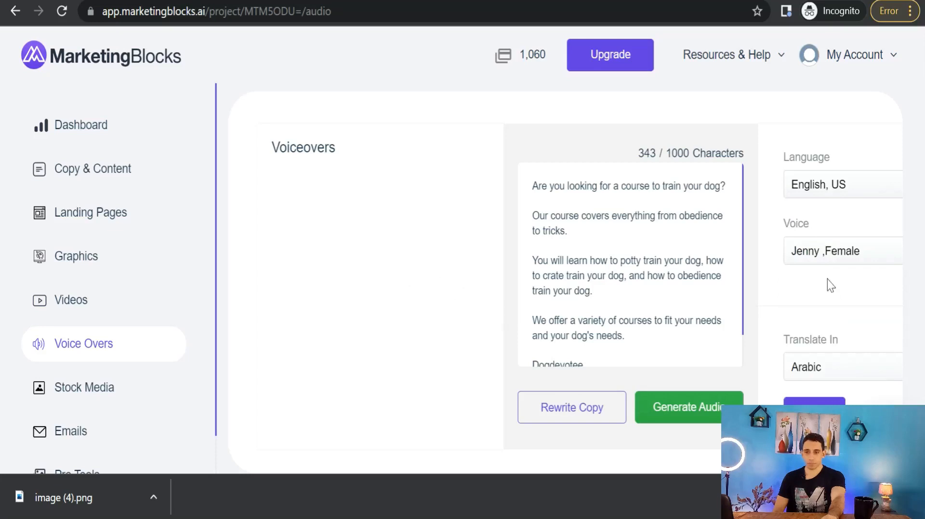
{"action": "left_click", "coordinate": [852, 251]}
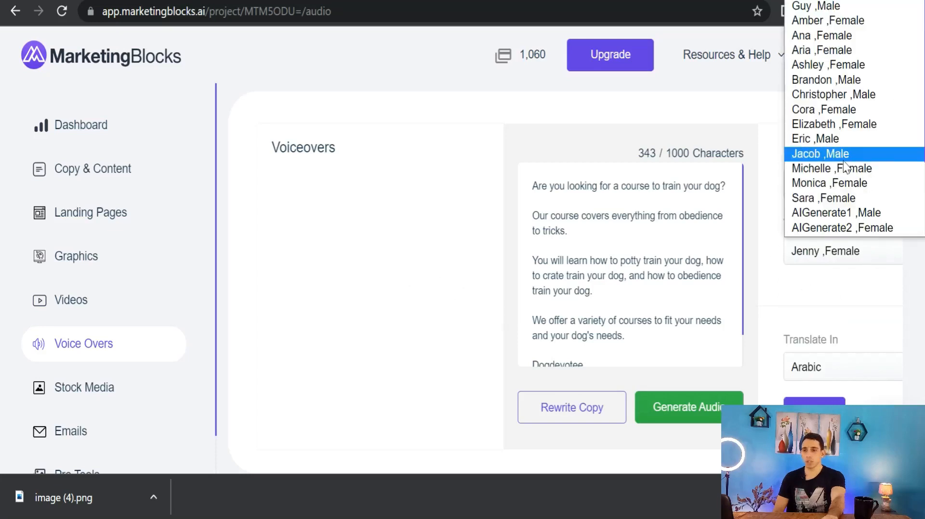
{"action": "scroll", "coordinate": [843, 161], "scroll_direction": "down", "scroll_amount": 2}
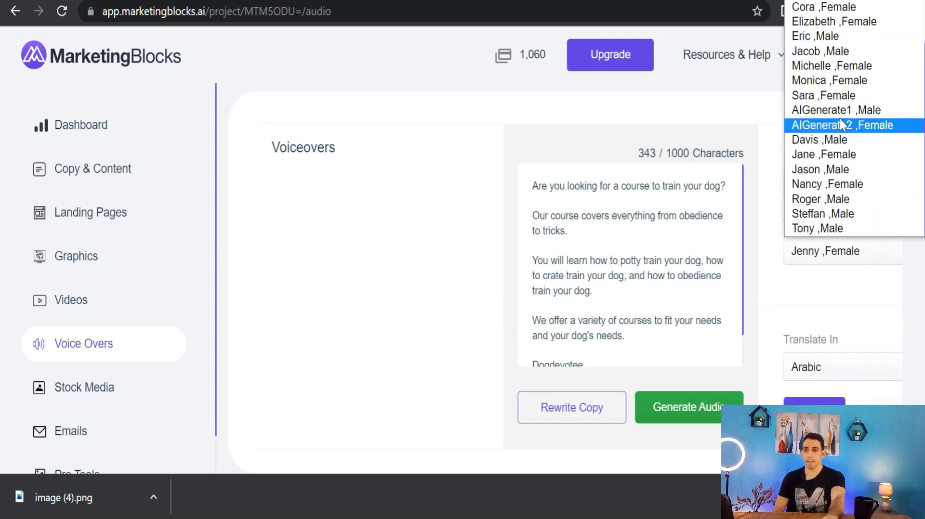
{"action": "left_click", "coordinate": [770, 299]}
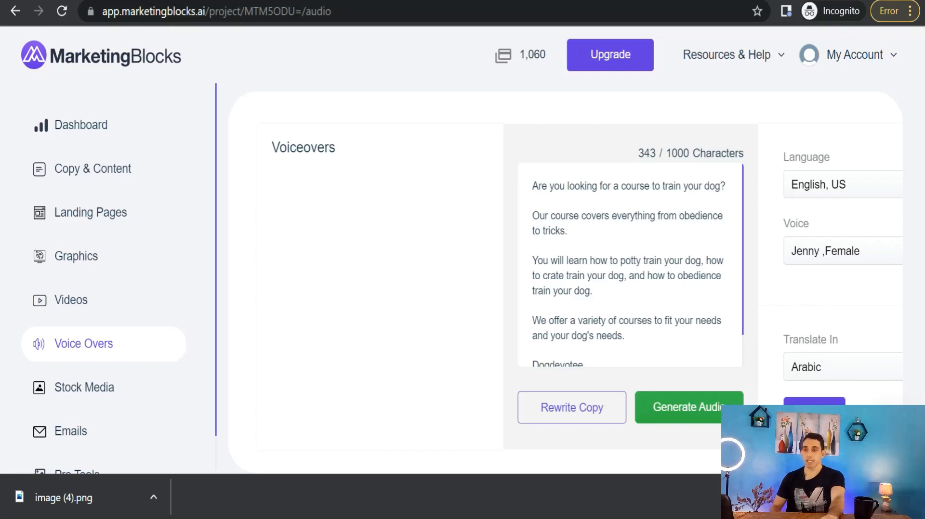
Generate the voiceover audio from the dog training script and play part of it back.
{"action": "left_click", "coordinate": [666, 405]}
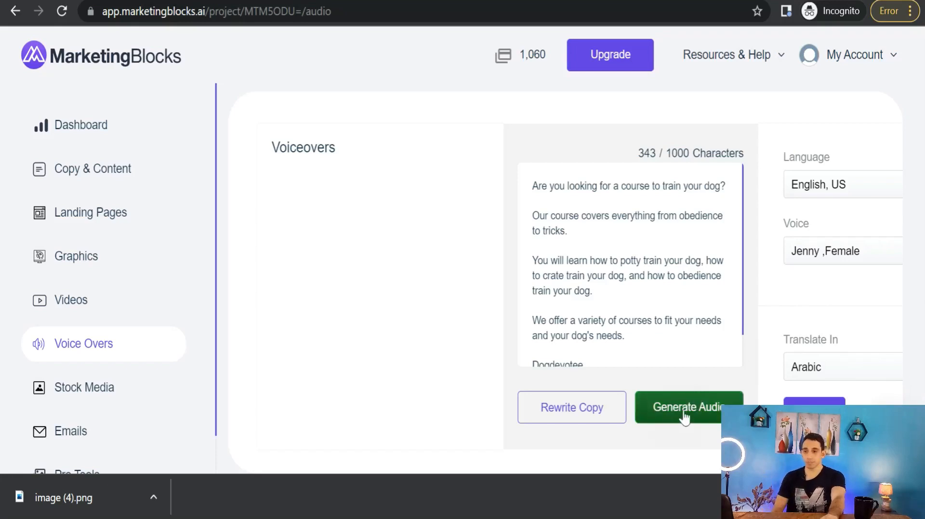
{"action": "left_click", "coordinate": [291, 207]}
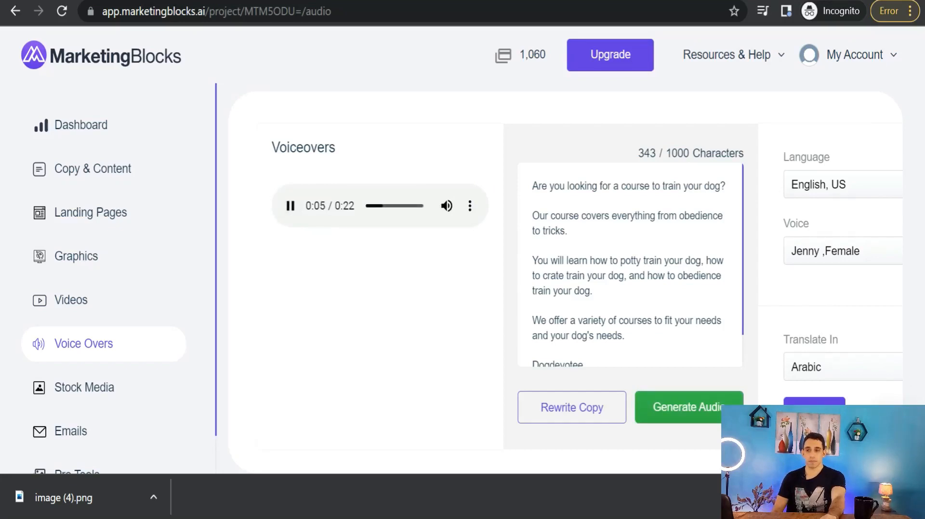
{"action": "left_click", "coordinate": [291, 207]}
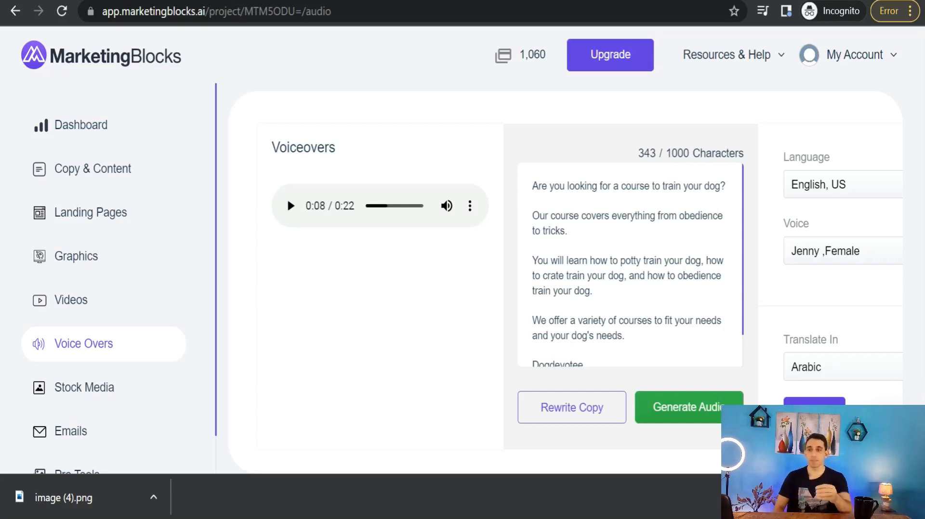
{"action": "scroll", "coordinate": [636, 288], "scroll_direction": "down", "scroll_amount": 1}
{"action": "scroll", "coordinate": [626, 298], "scroll_direction": "up", "scroll_amount": 1}
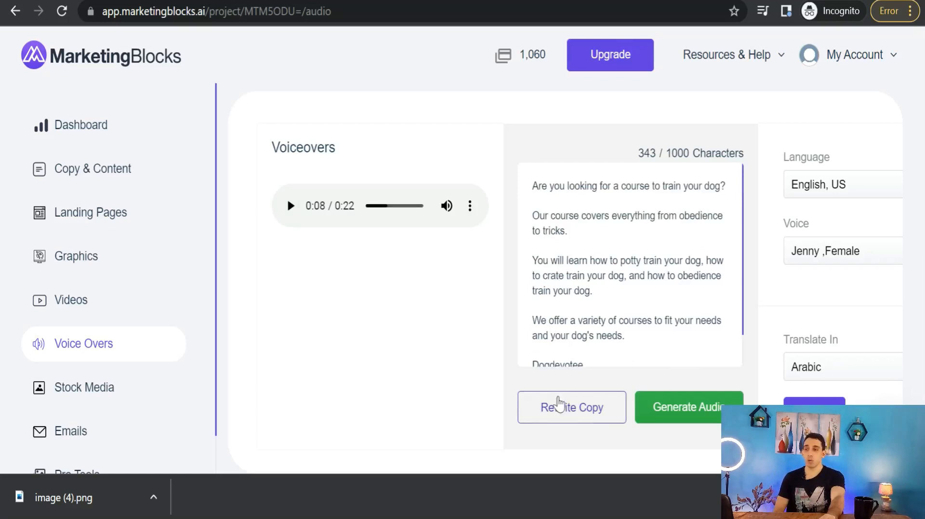
{"action": "scroll", "coordinate": [130, 305], "scroll_direction": "down", "scroll_amount": 1}
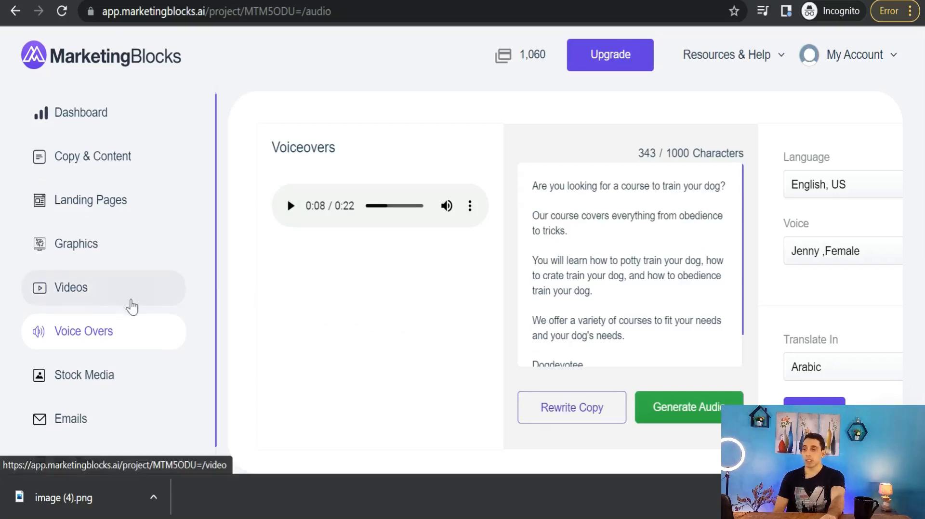